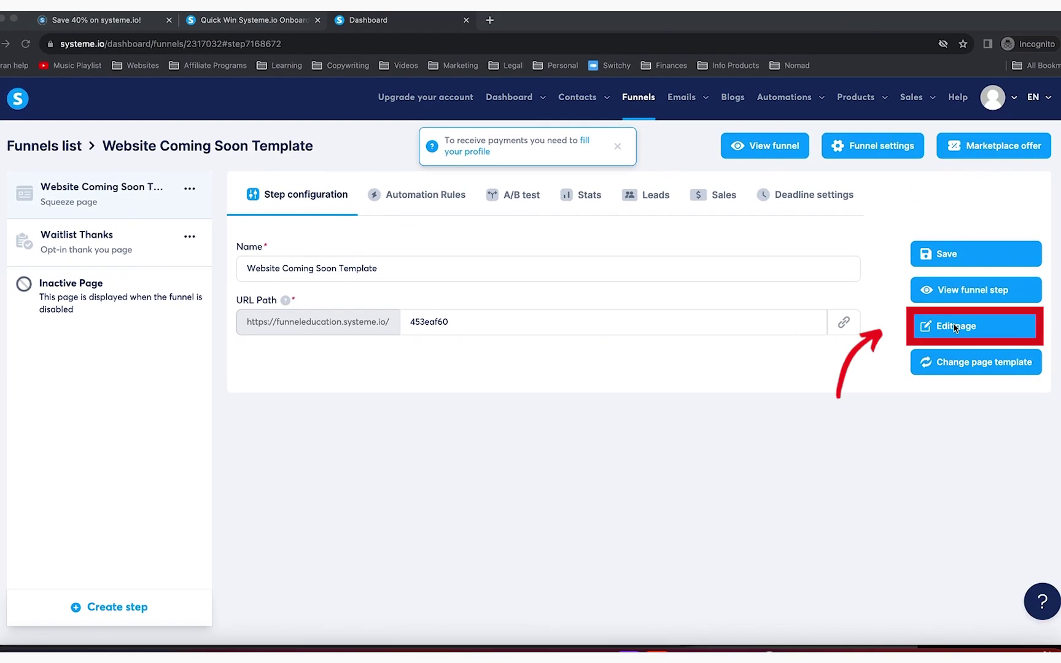
Open the Website Coming Soon Template squeeze page in the page editor
click(947, 328)
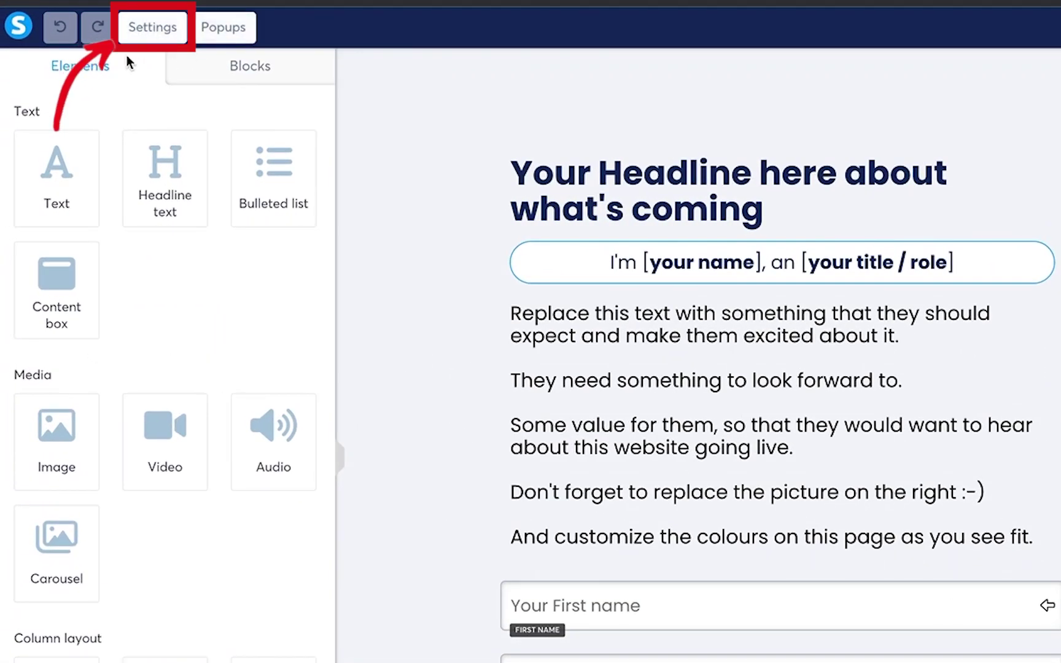
Change the page's default body font from Poppins to Merriweather
click(159, 29)
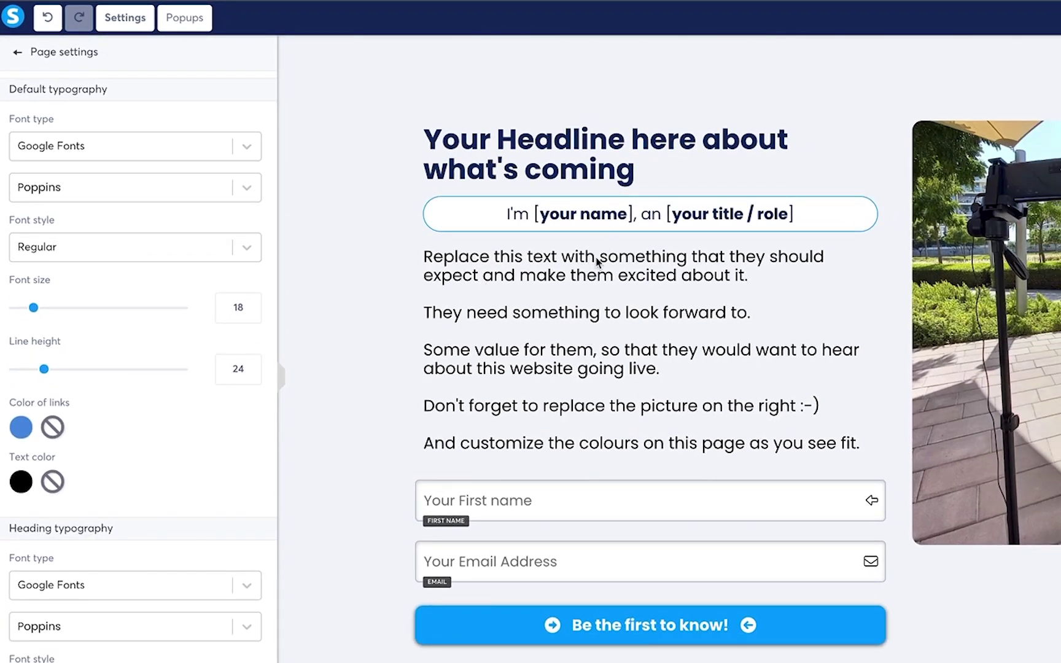
click(208, 195)
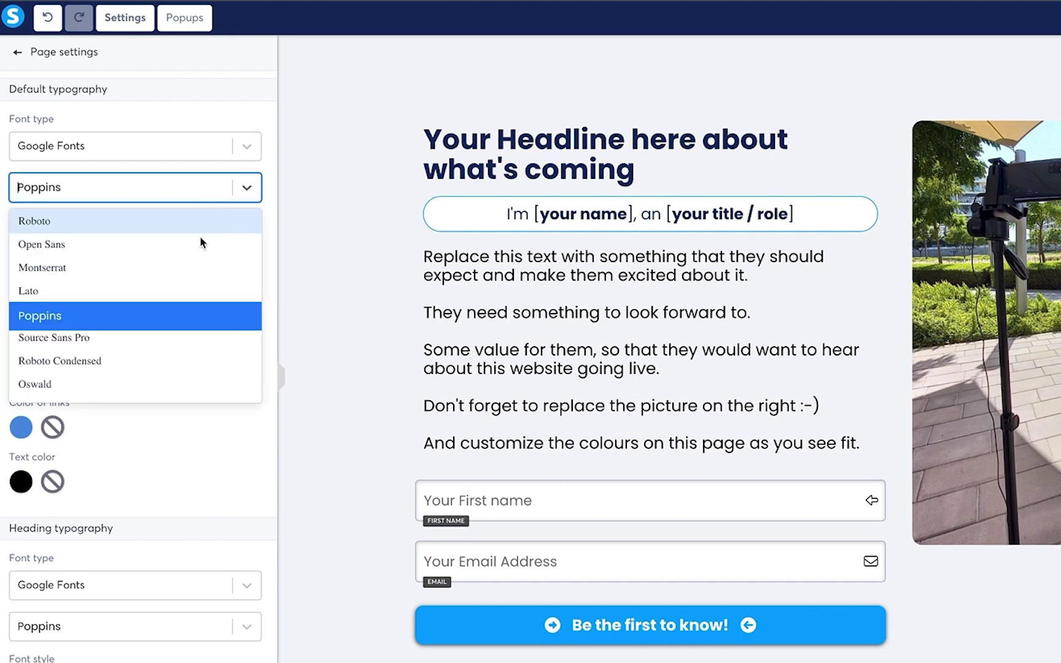
scroll(187, 308, down, 6)
scroll(188, 312, up, 1)
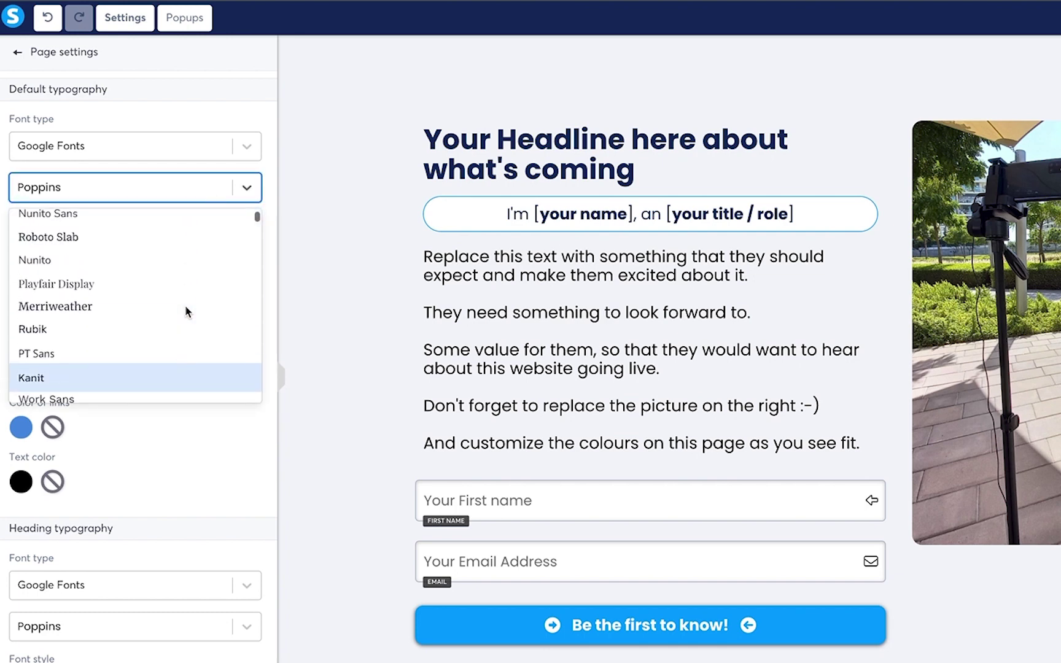
click(102, 309)
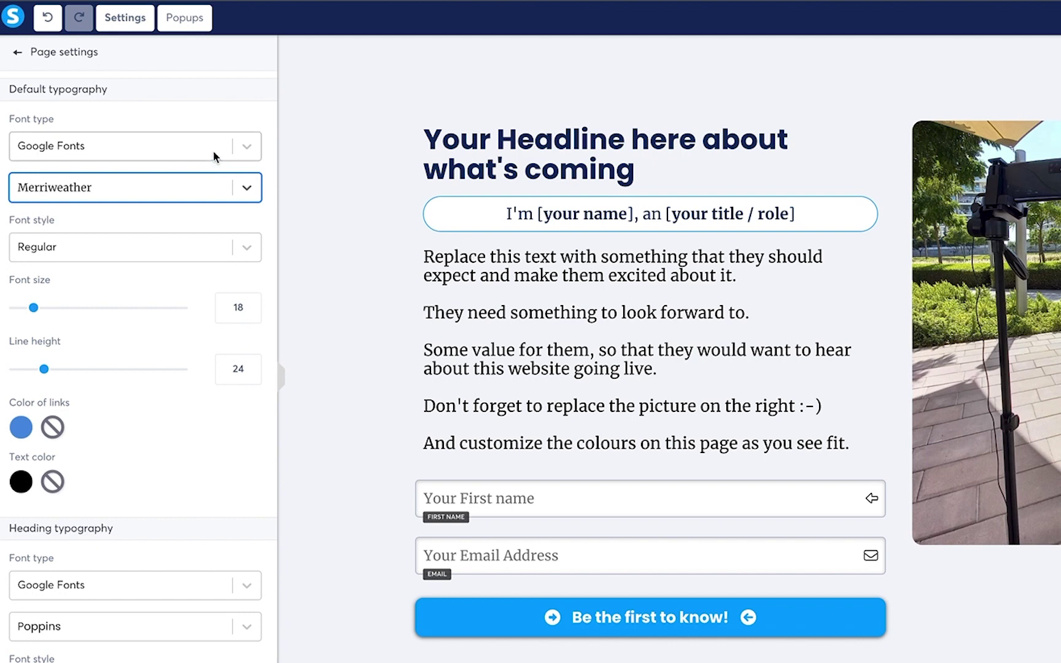
Change the heading font from Poppins to Playfair Display
scroll(203, 338, down, 2)
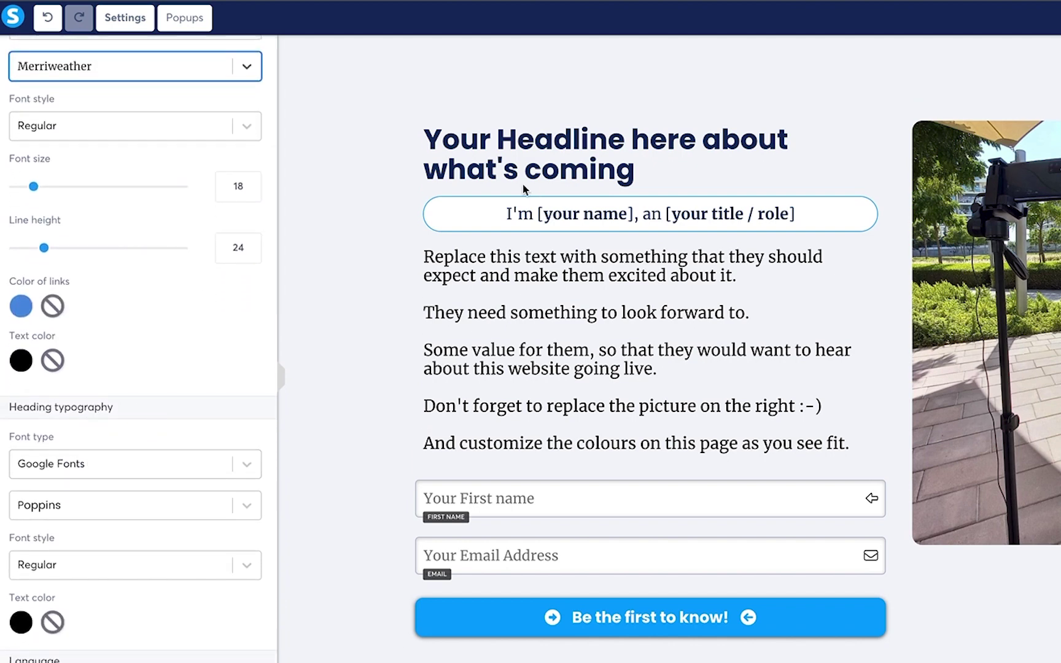
click(150, 506)
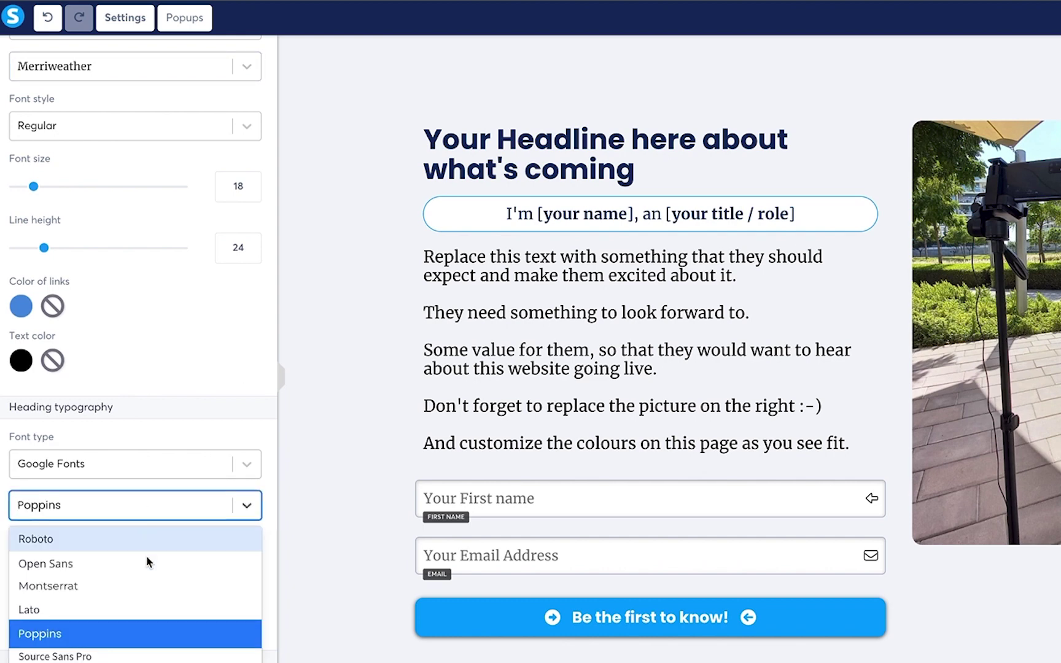
scroll(146, 562, down, 3)
scroll(146, 564, up, 2)
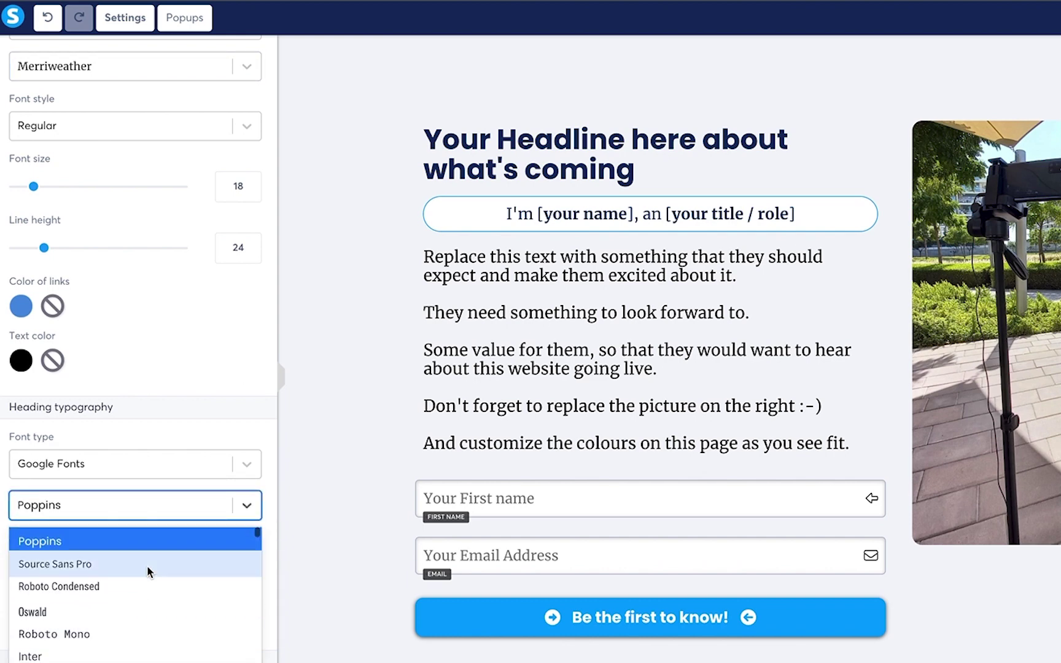
scroll(146, 565, down, 5)
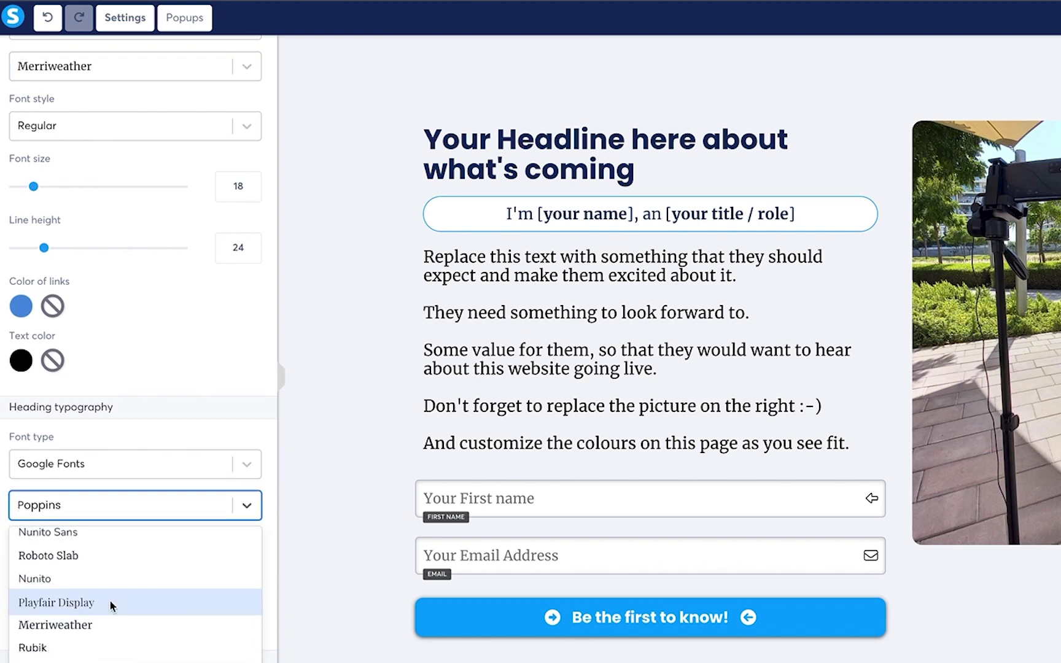
click(110, 600)
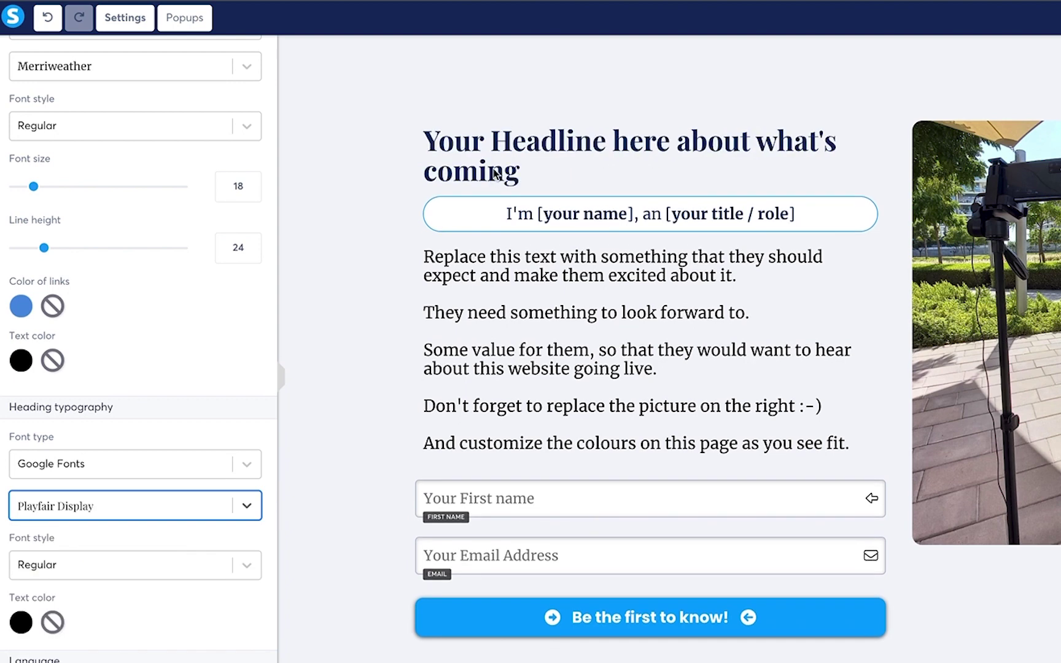
click(22, 360)
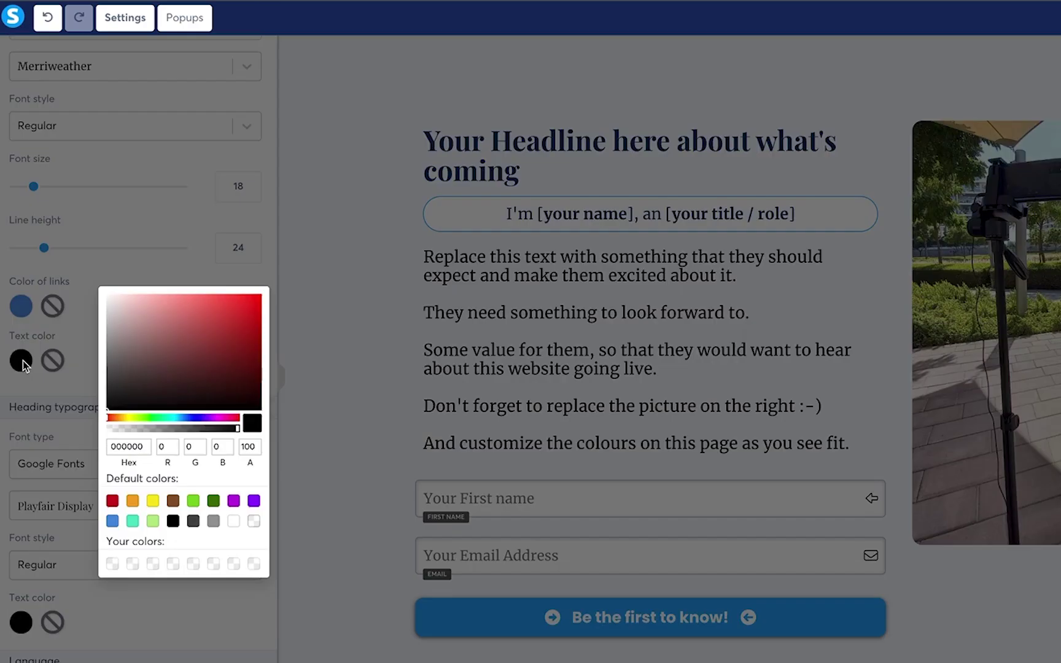
Make the default body text white and the page background brown (8B572A)
click(234, 522)
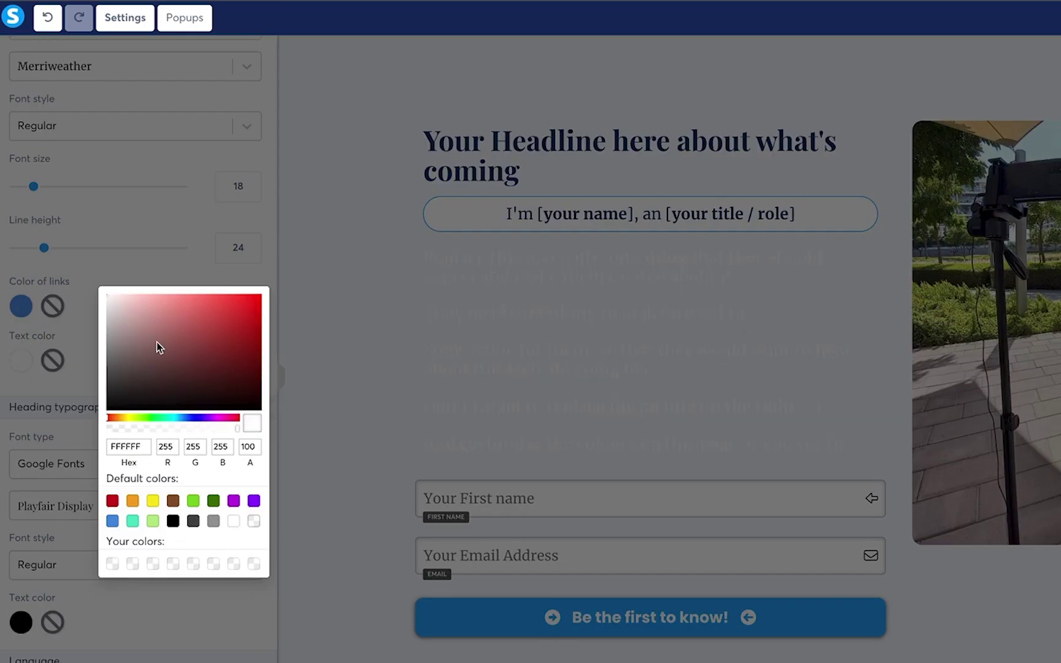
click(146, 271)
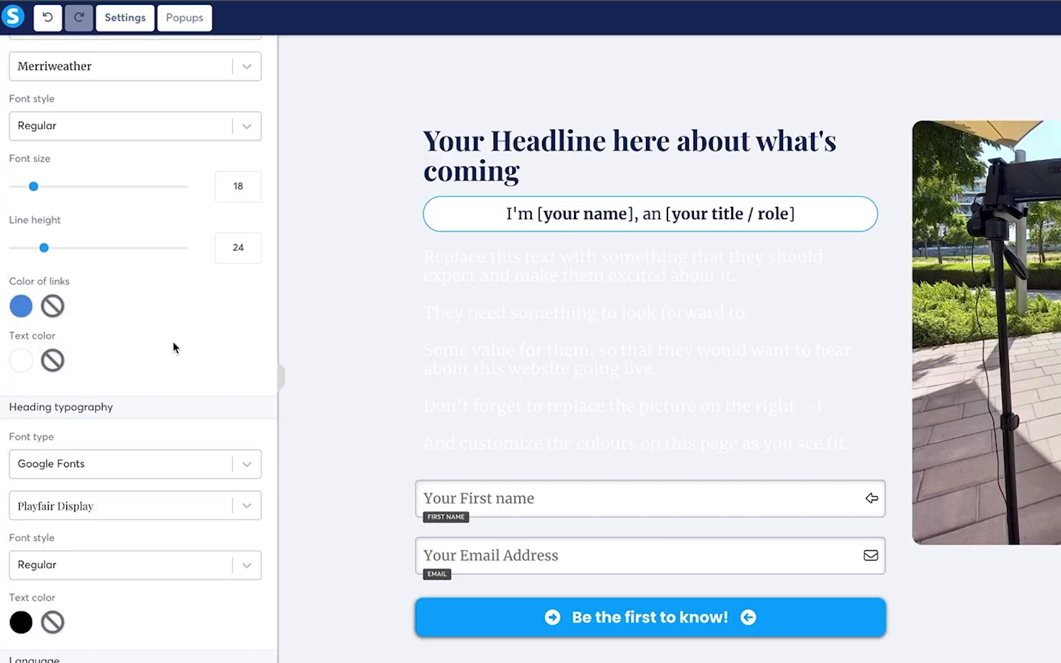
scroll(22, 201, down, 5)
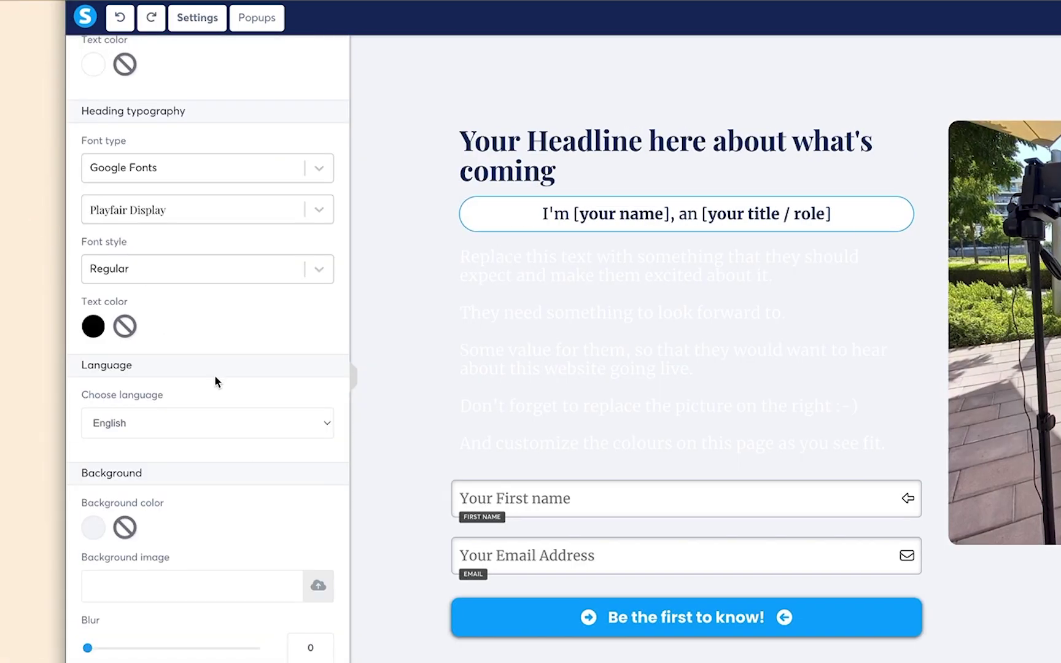
scroll(215, 379, down, 3)
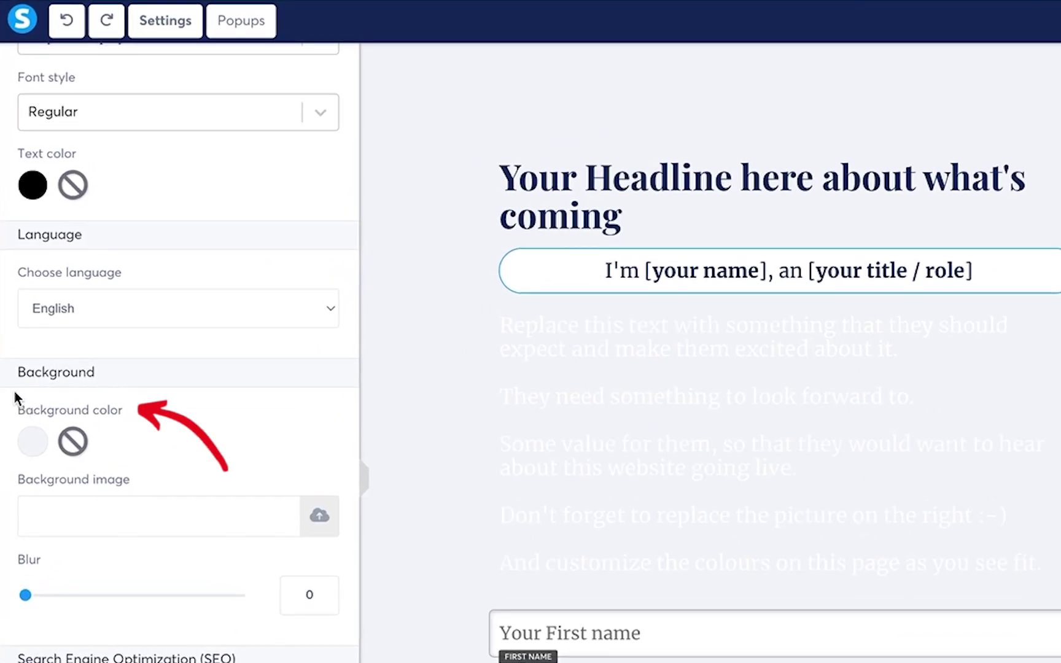
click(34, 440)
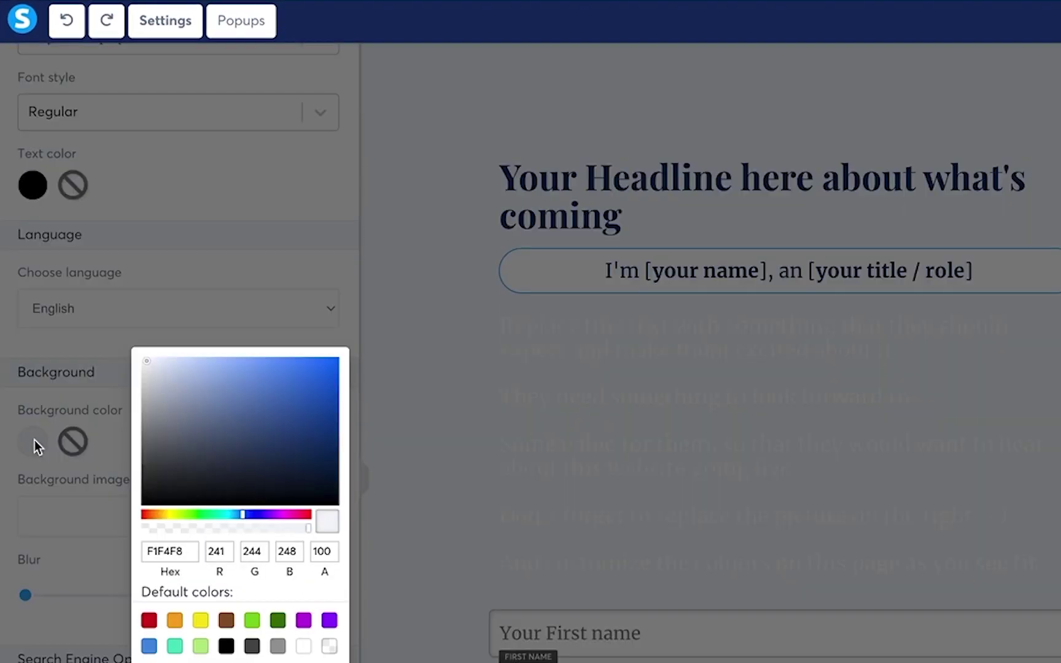
click(227, 621)
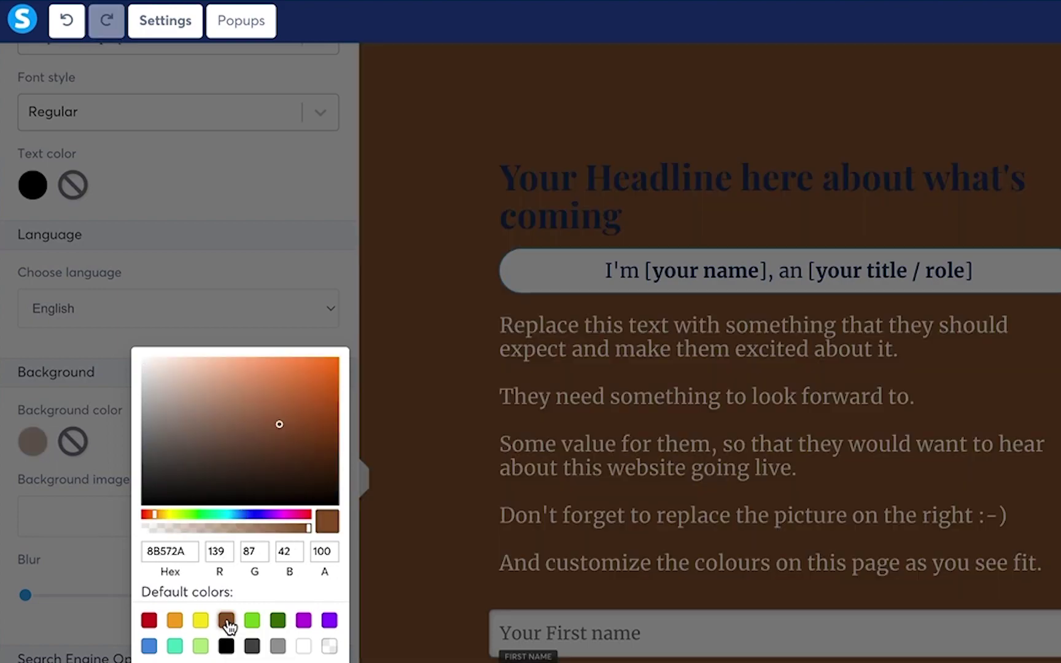
click(108, 349)
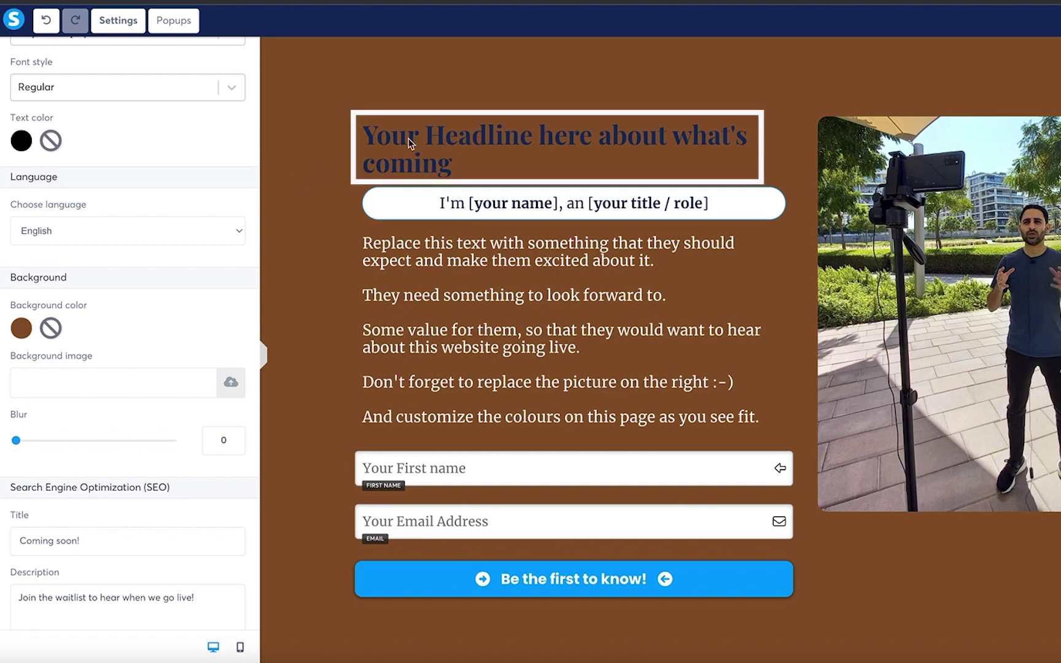
Set the Heading typography text colour to white
scroll(212, 134, up, 3)
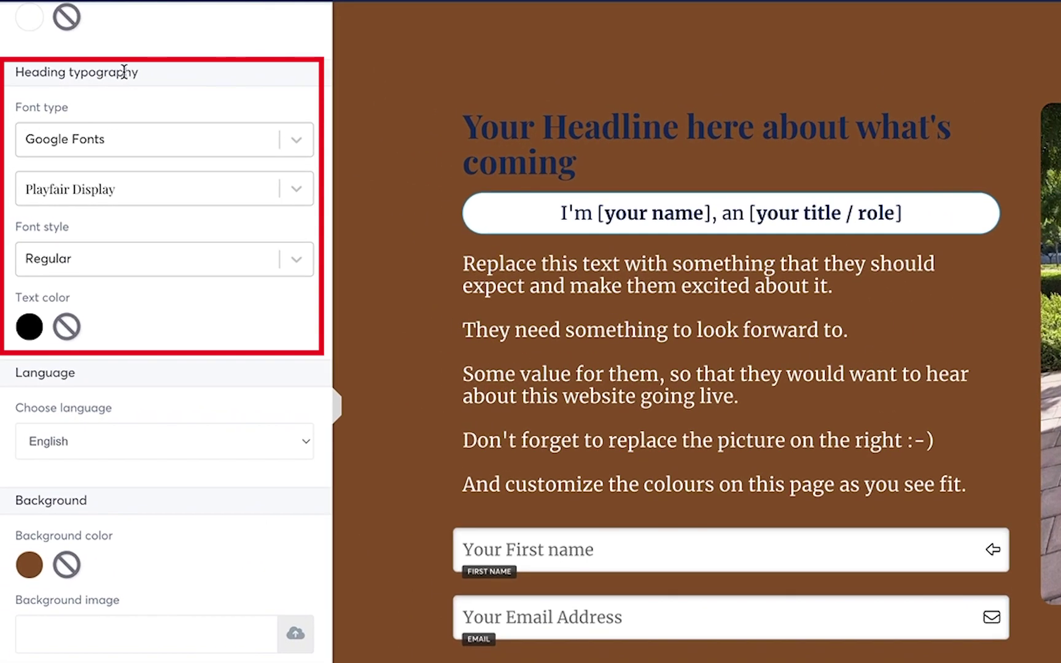
click(28, 329)
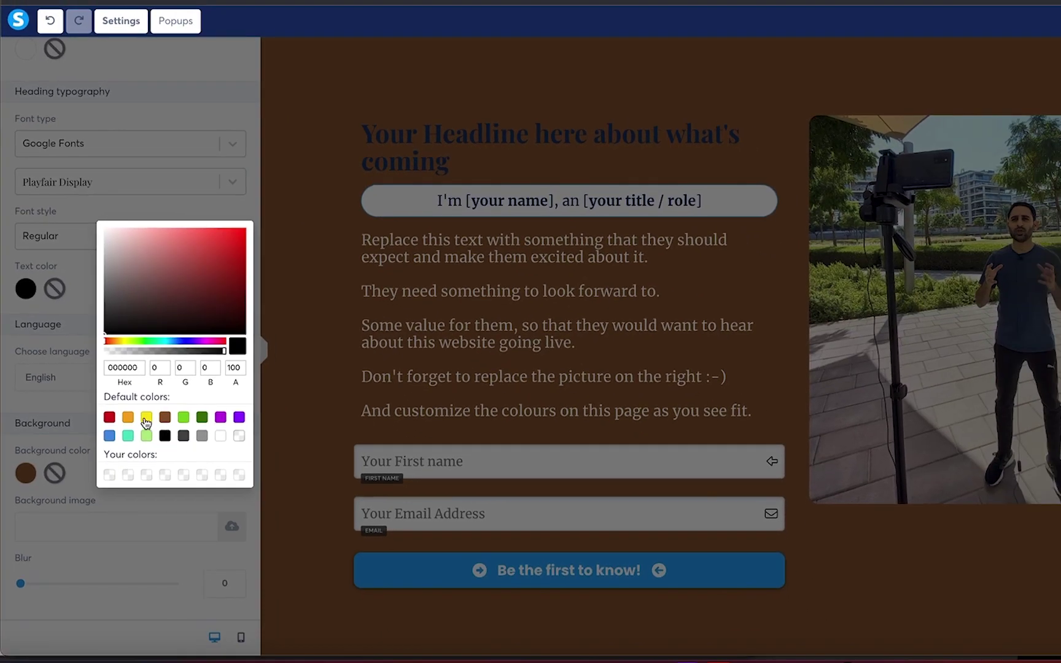
click(185, 494)
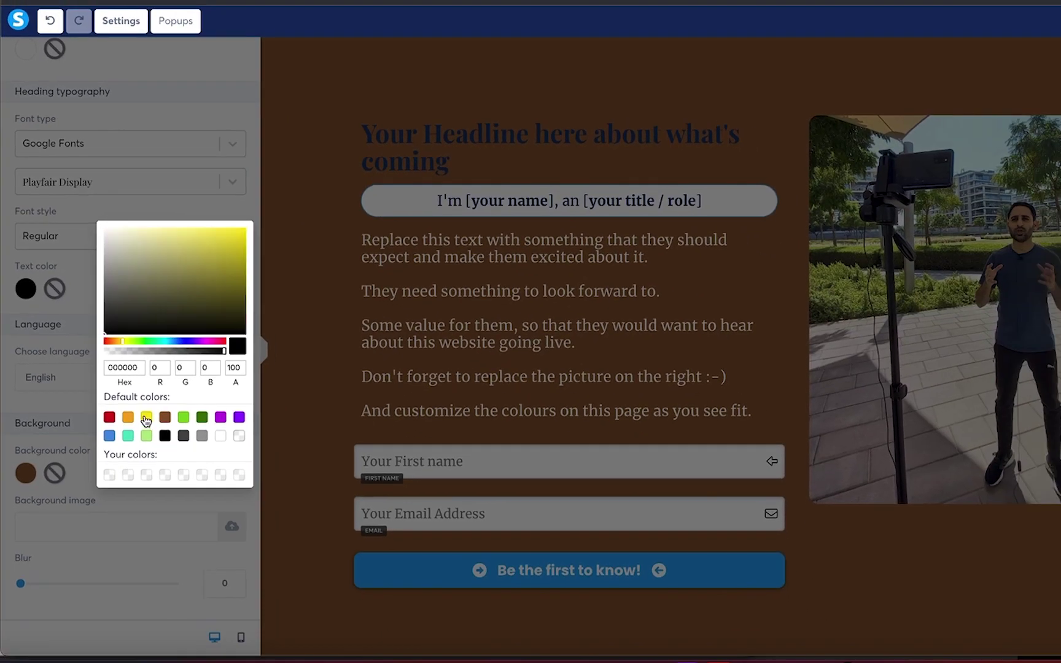
click(219, 436)
click(443, 173)
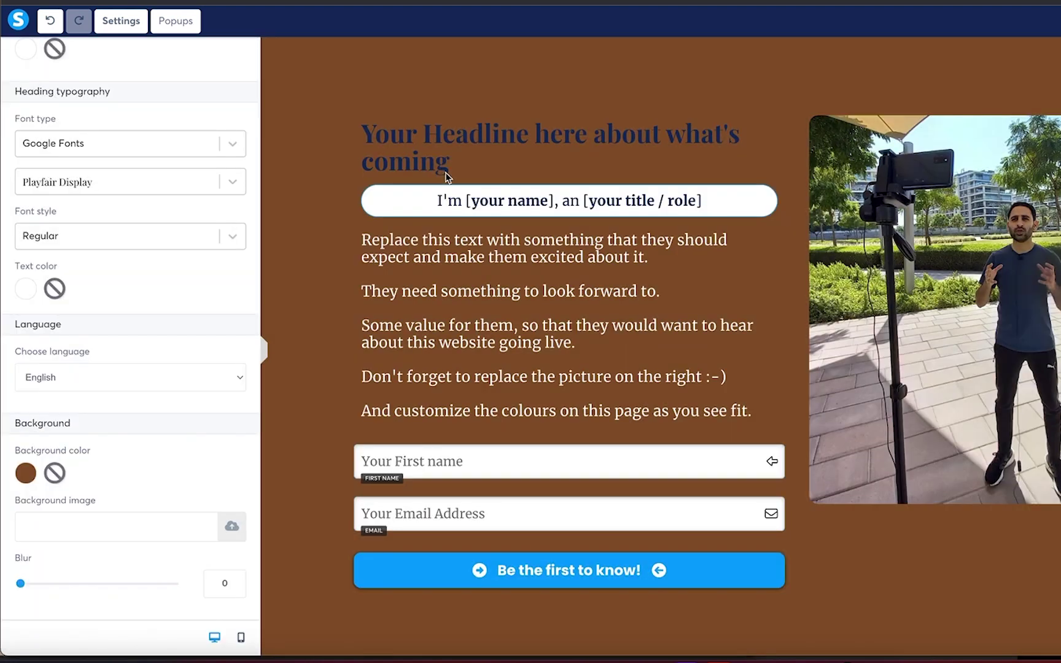
Make the selected headline text itself white as well
click(438, 147)
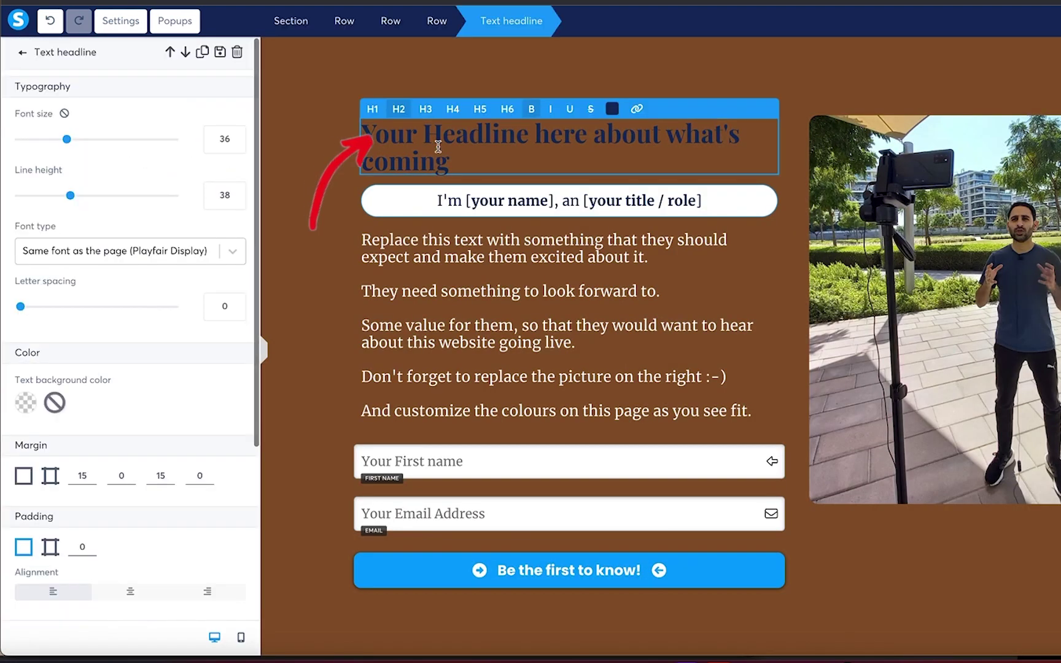
triple_click(438, 147)
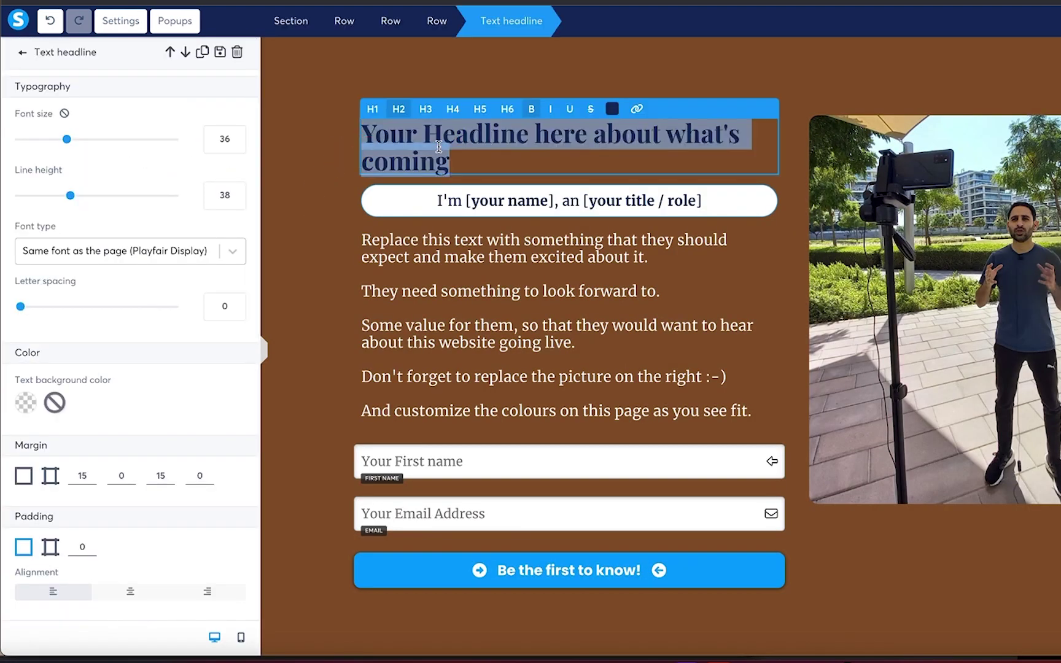
click(612, 109)
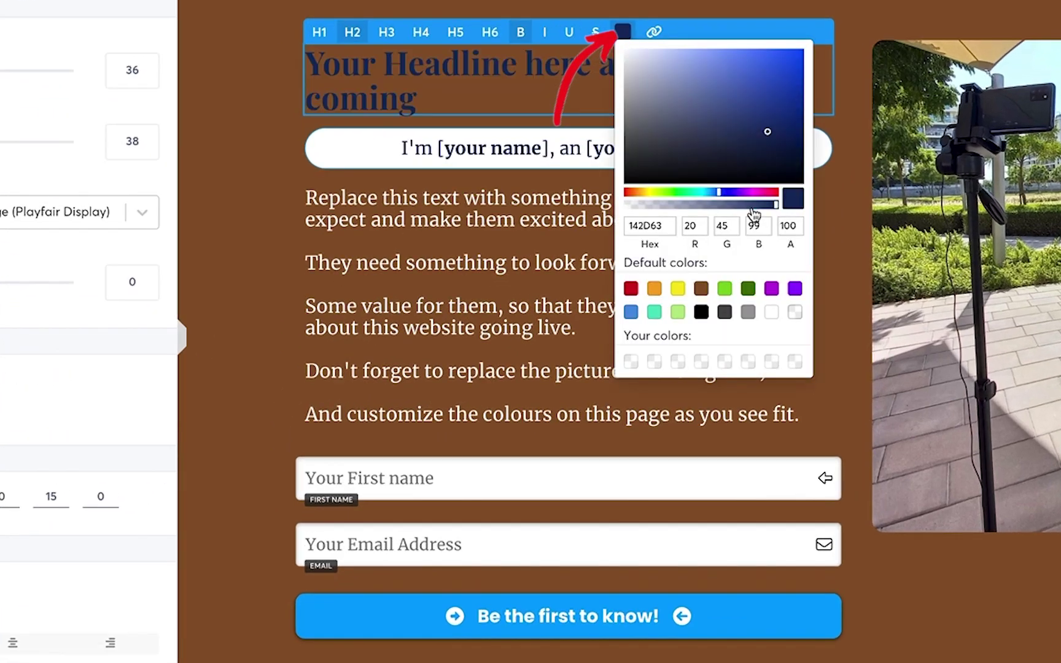
click(773, 313)
click(269, 247)
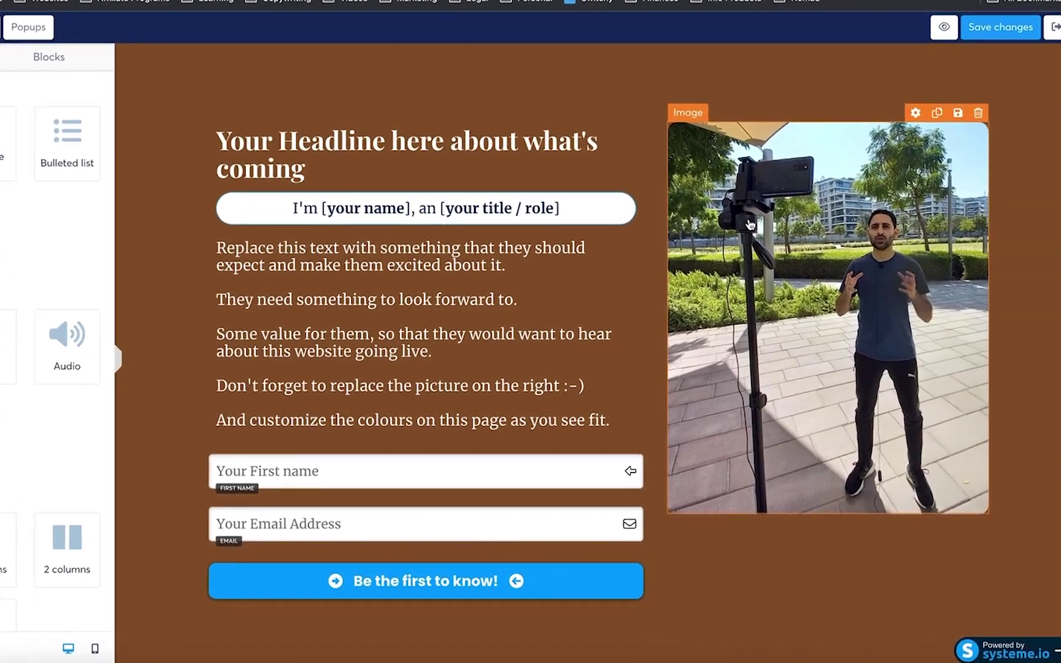
Reopen page-wide settings and bring up the background colour choices, still brown 8B572A
click(742, 224)
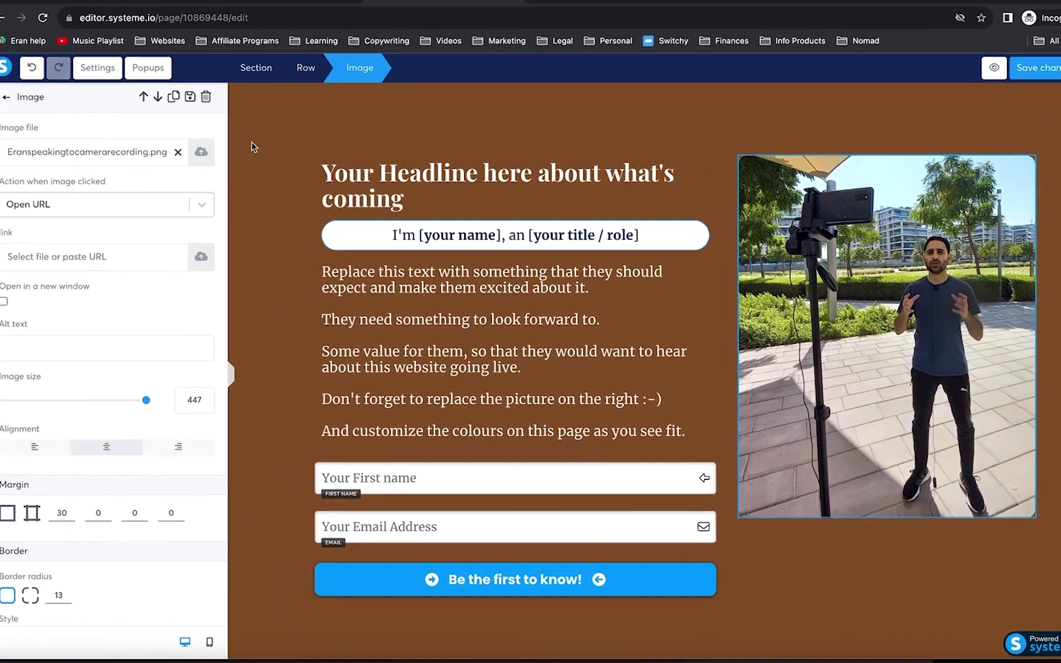
click(109, 72)
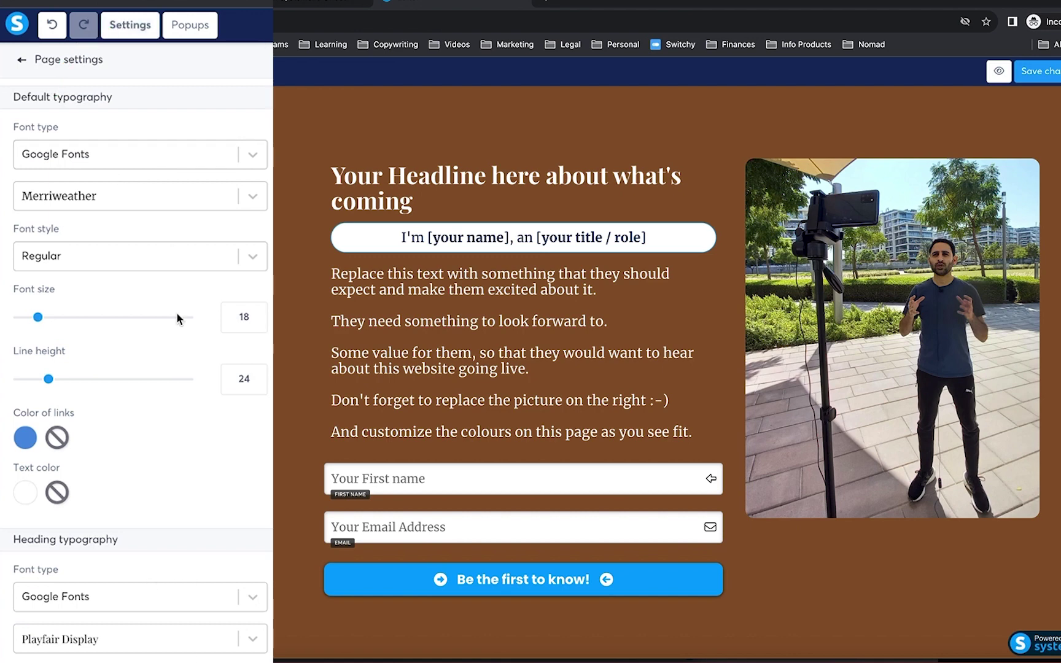
scroll(177, 314, down, 7)
scroll(177, 316, down, 2)
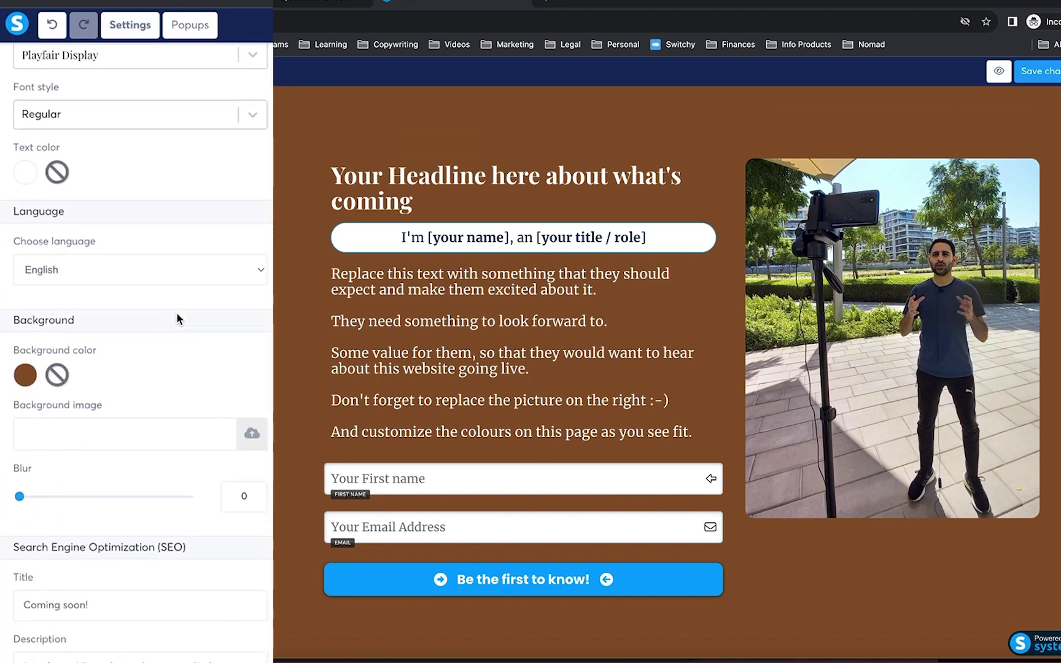
scroll(178, 316, up, 4)
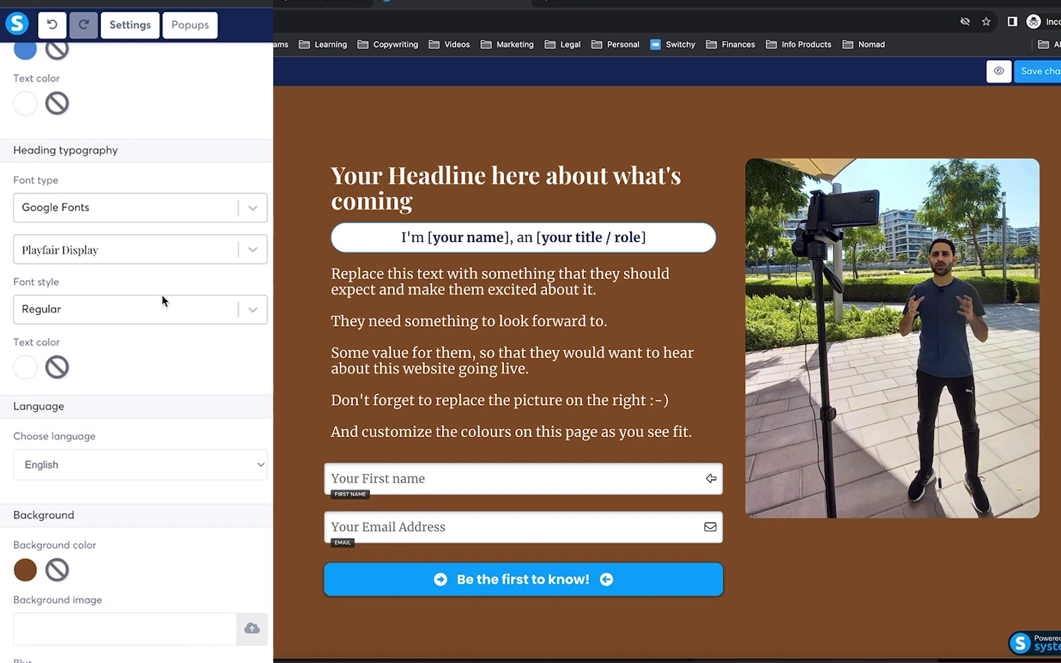
click(25, 570)
Change the page background colour to white
scroll(186, 604, down, 2)
scroll(187, 605, down, 2)
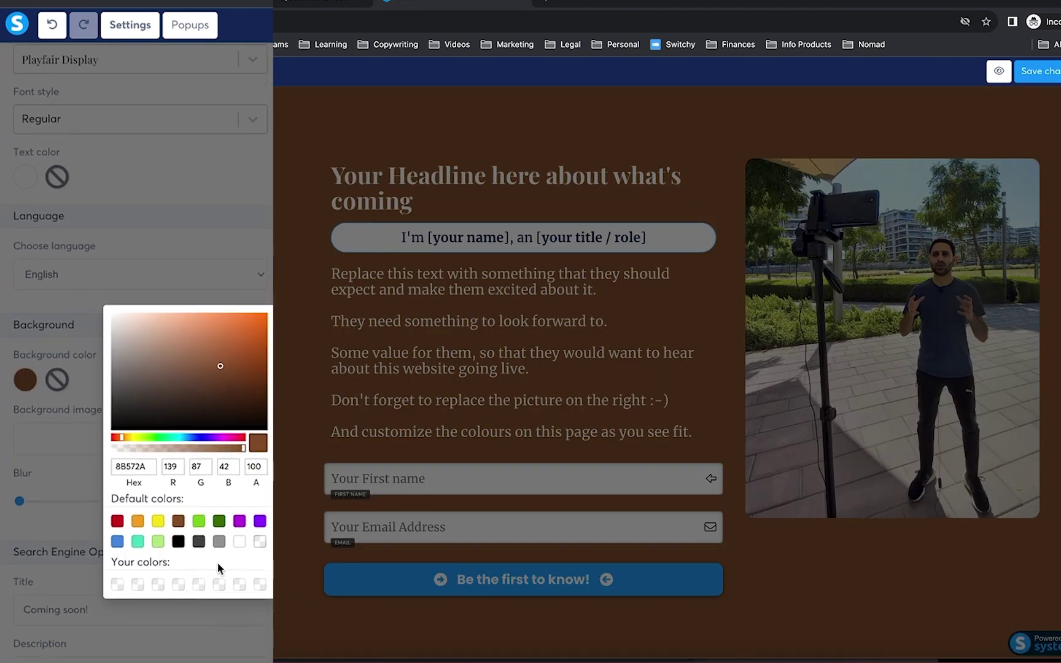
click(239, 540)
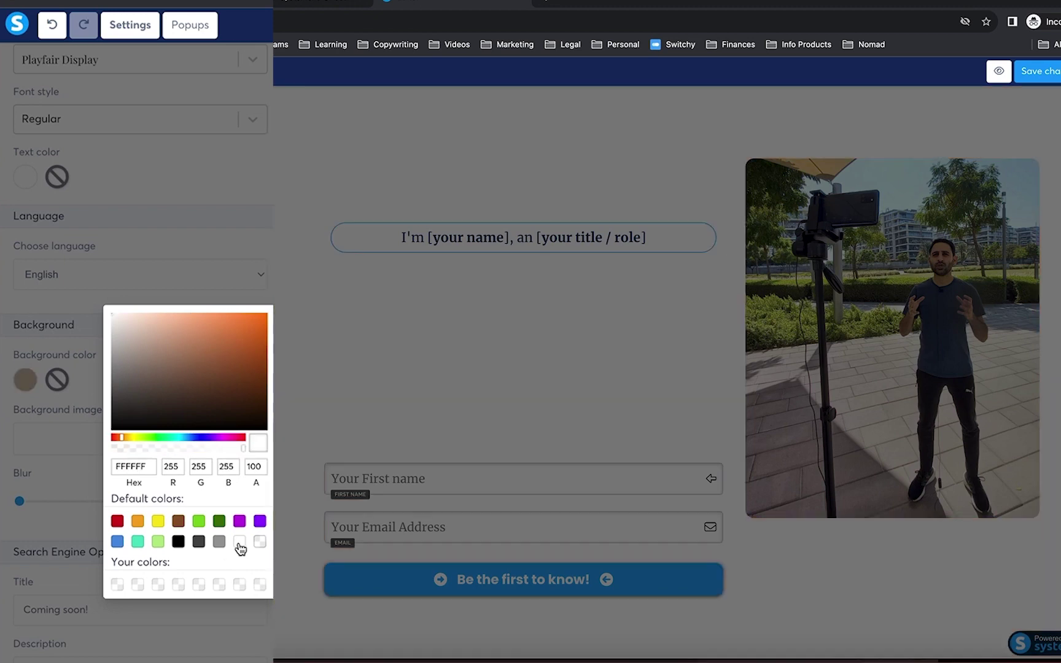
click(88, 301)
Set both heading and body text colours to dark green
click(25, 177)
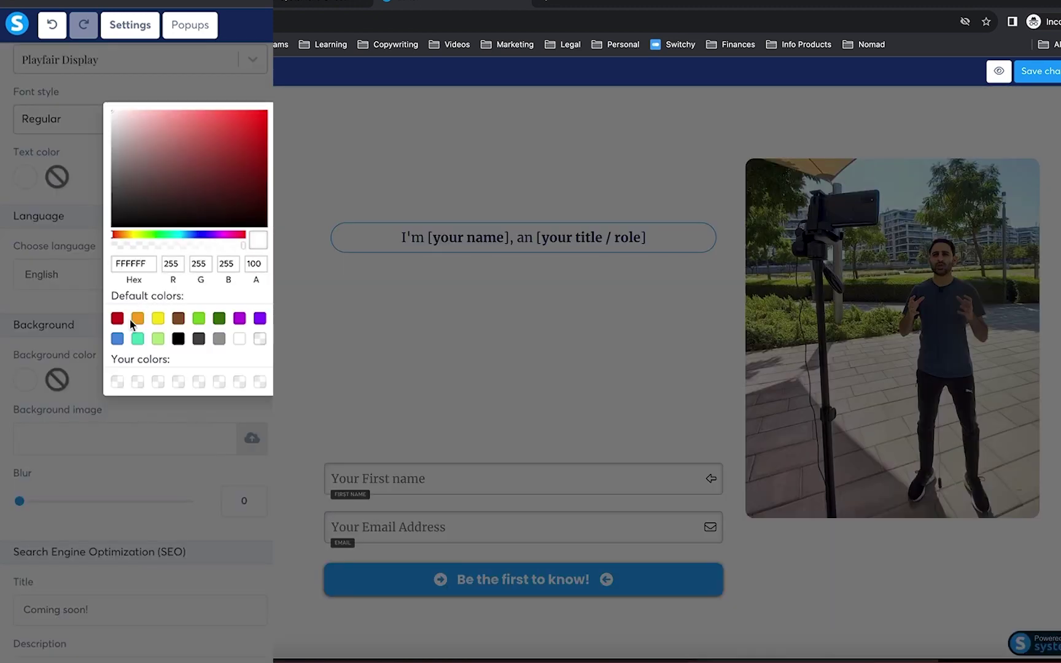
click(219, 319)
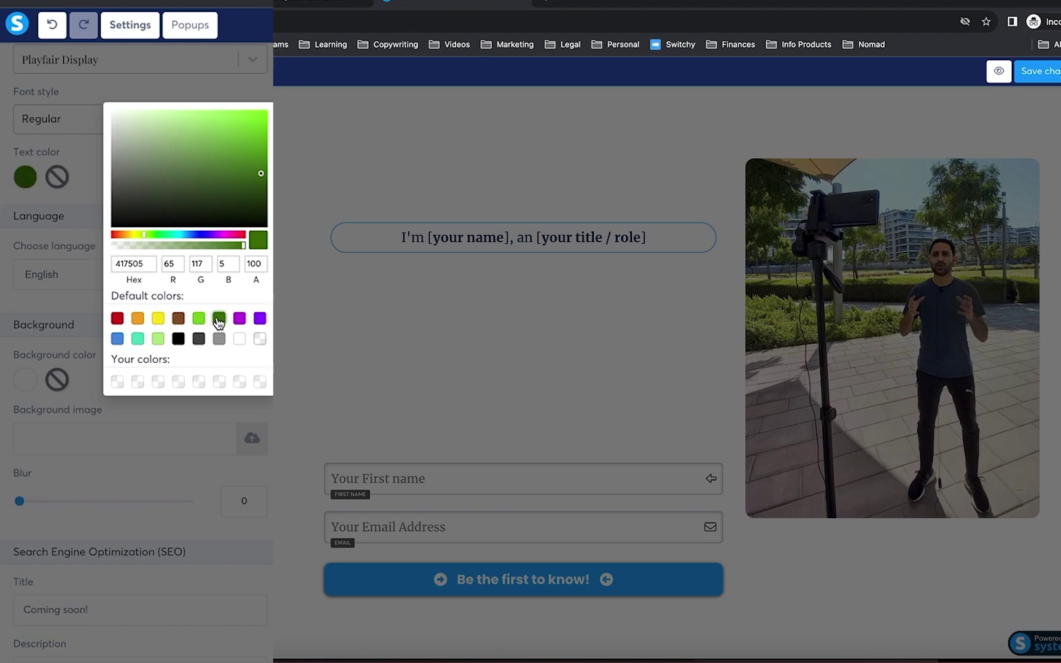
click(41, 391)
scroll(107, 399, up, 4)
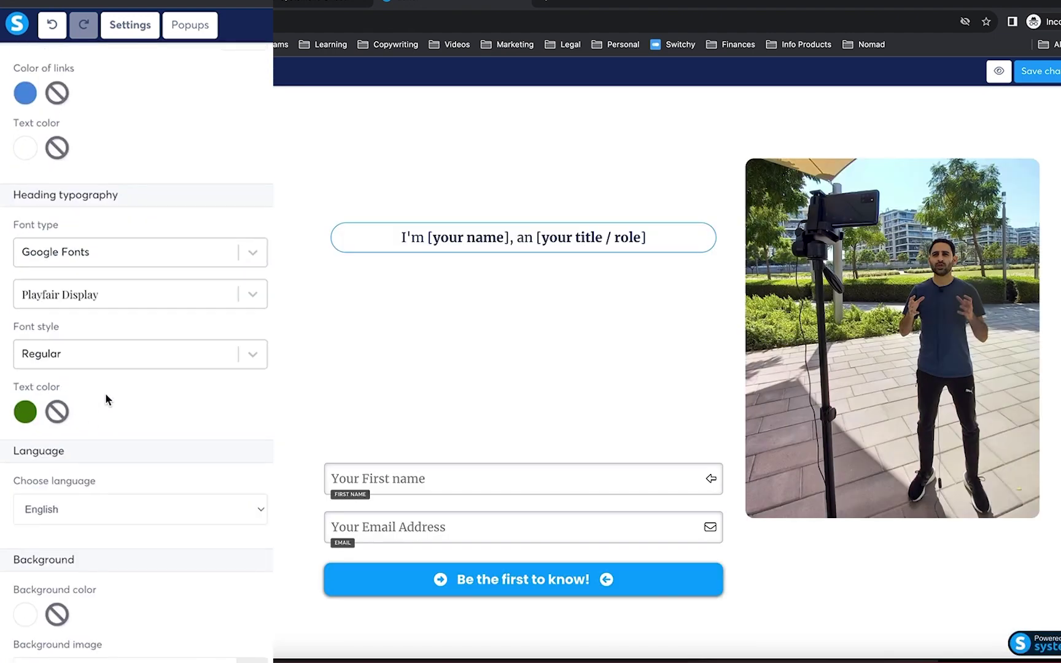
click(23, 150)
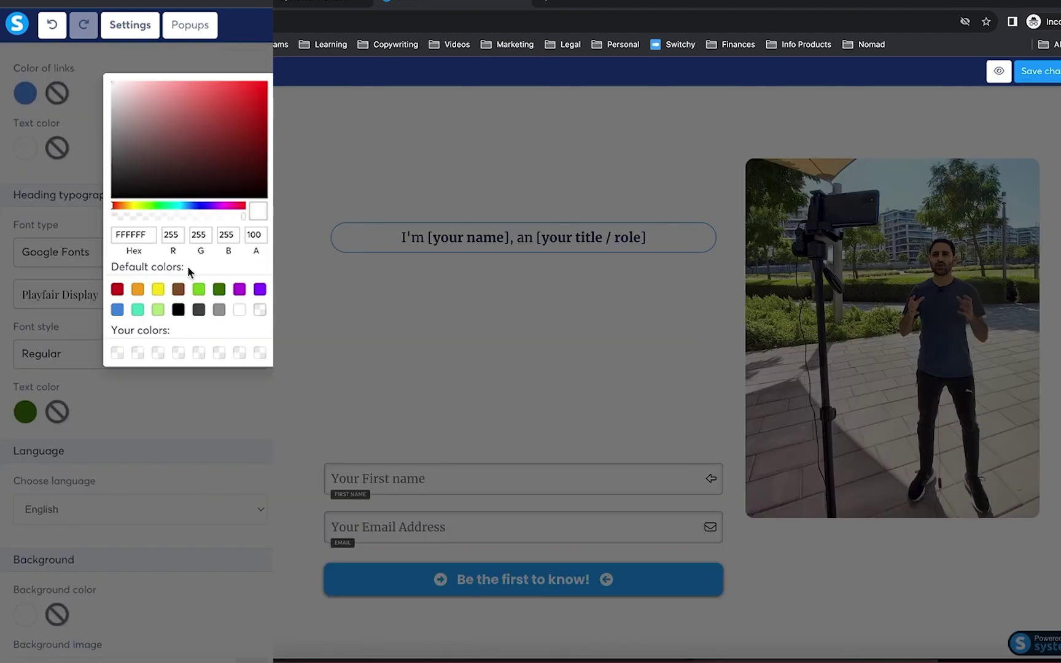
click(219, 288)
click(499, 213)
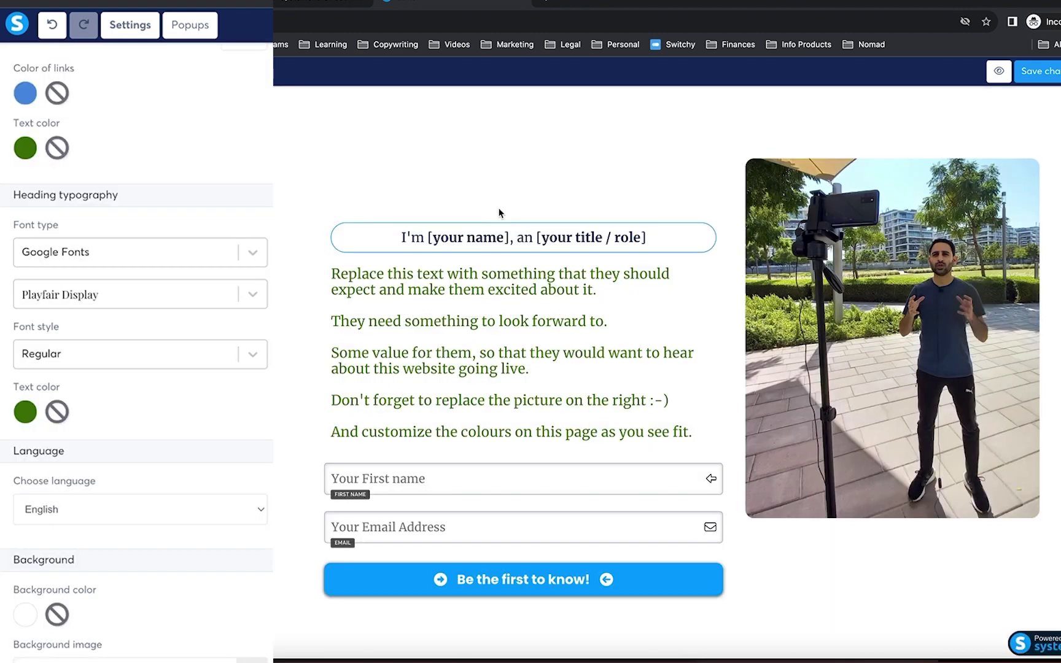
Recolour the headline text itself dark green (417505)
click(481, 167)
triple_click(483, 178)
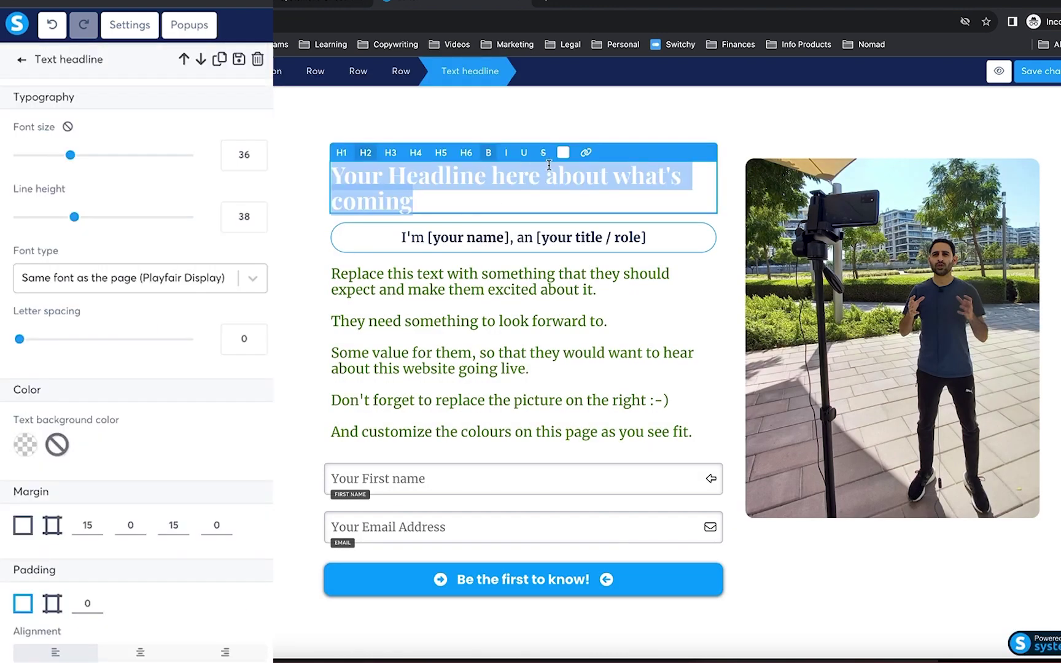
click(563, 152)
click(655, 341)
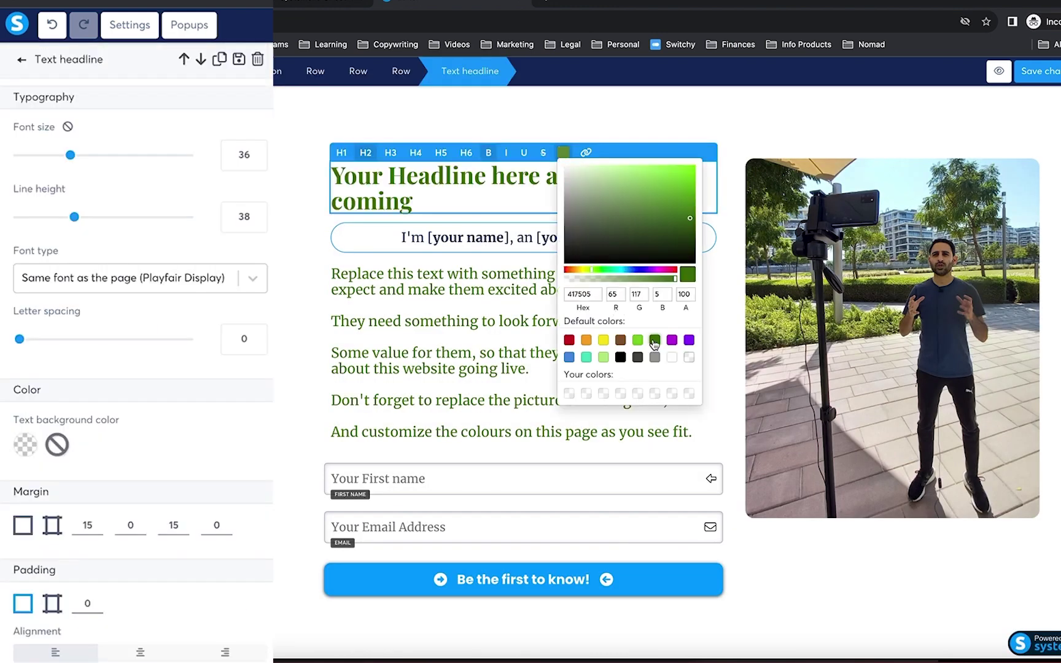
click(305, 286)
click(306, 286)
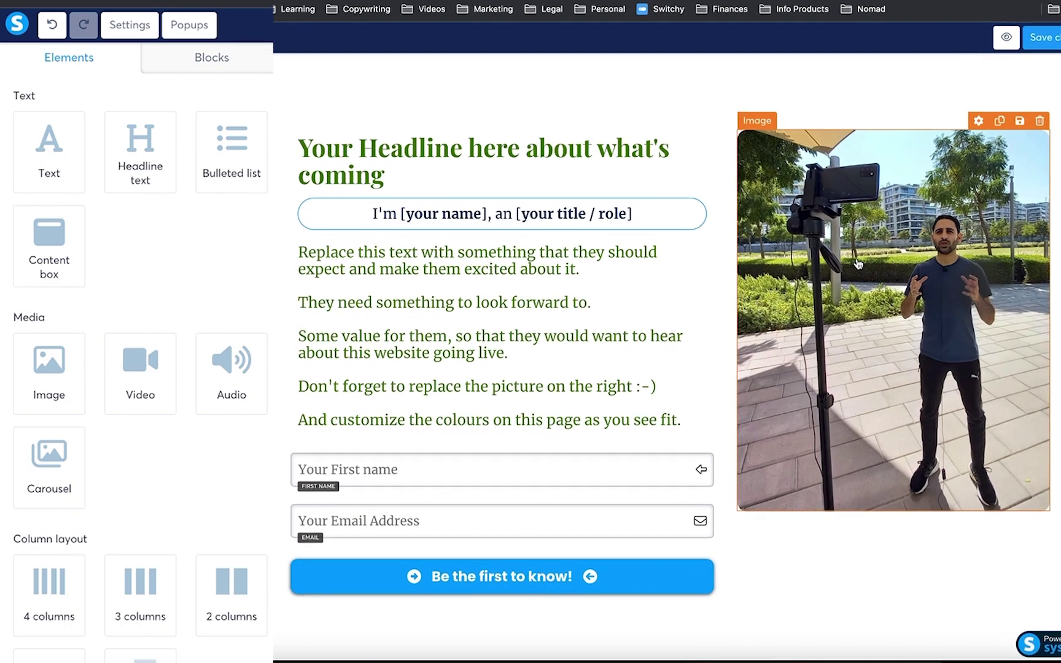
Replace the photo beside the headline with the rainbow-over-buildings image from Downloads
click(867, 242)
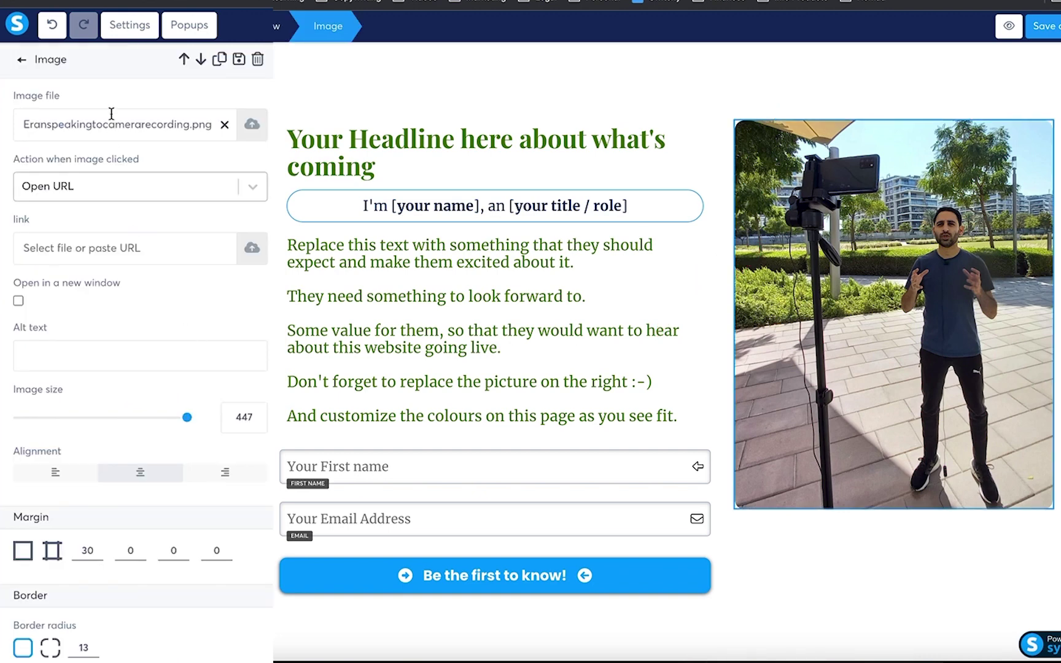
scroll(111, 111, down, 1)
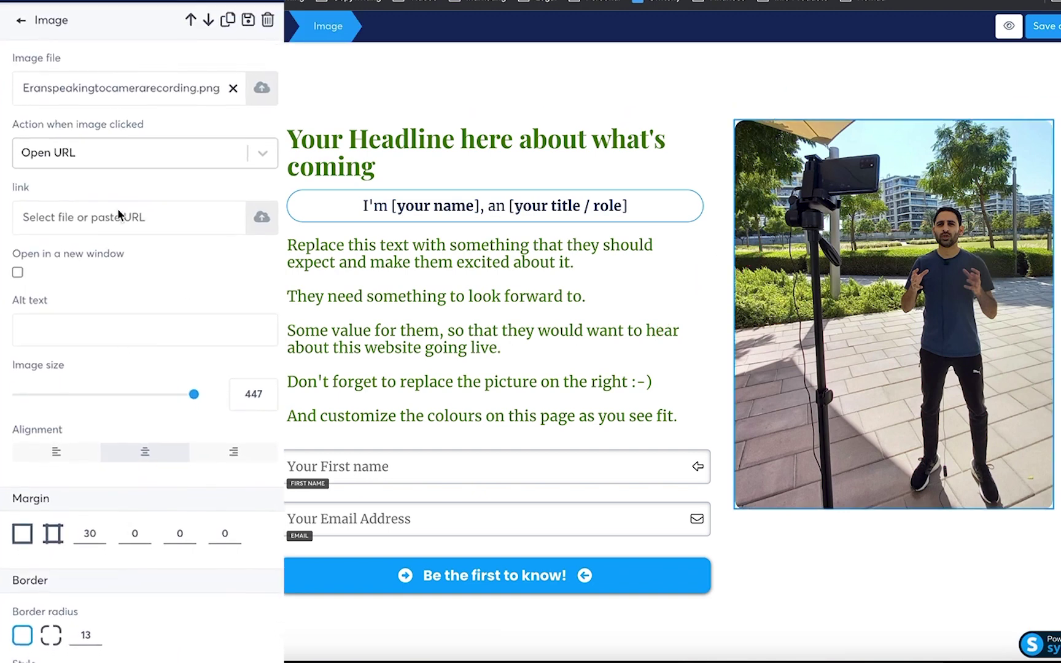
click(262, 100)
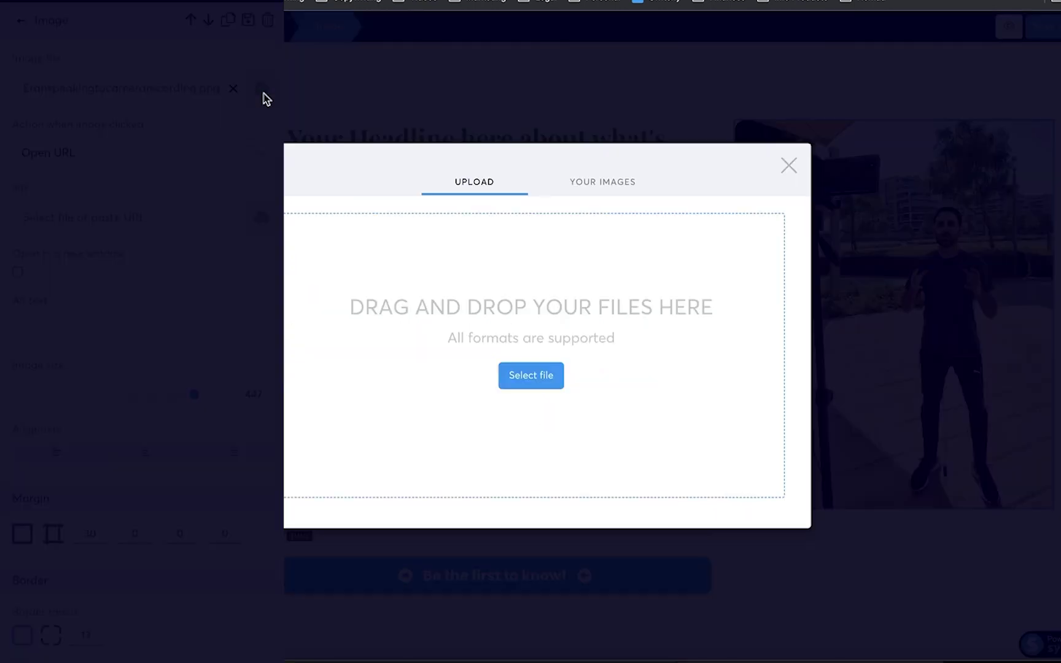
click(525, 381)
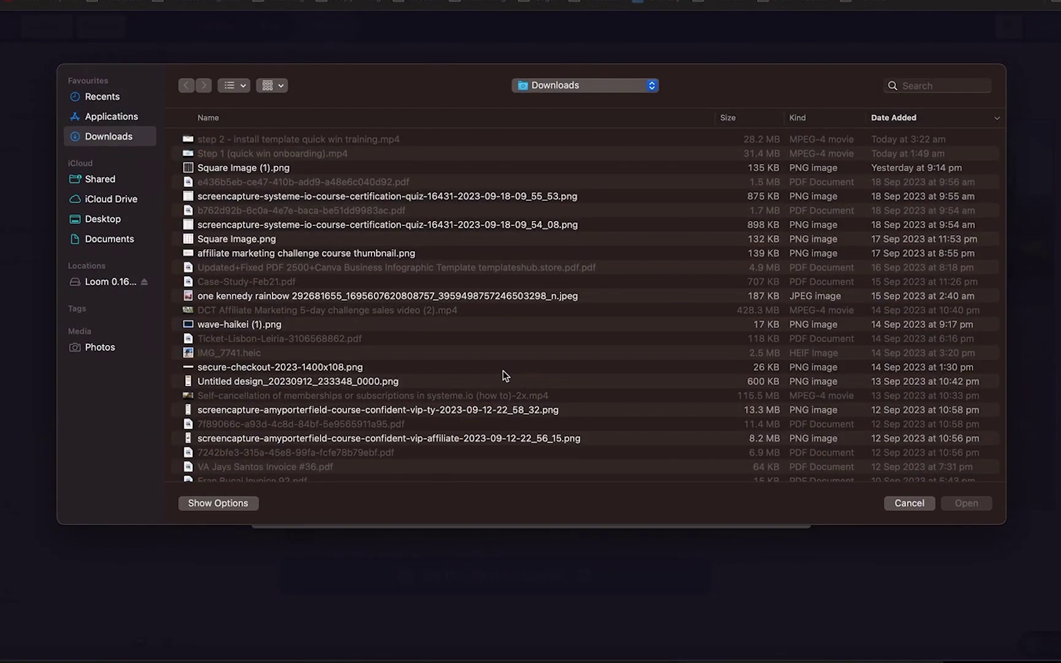
click(403, 298)
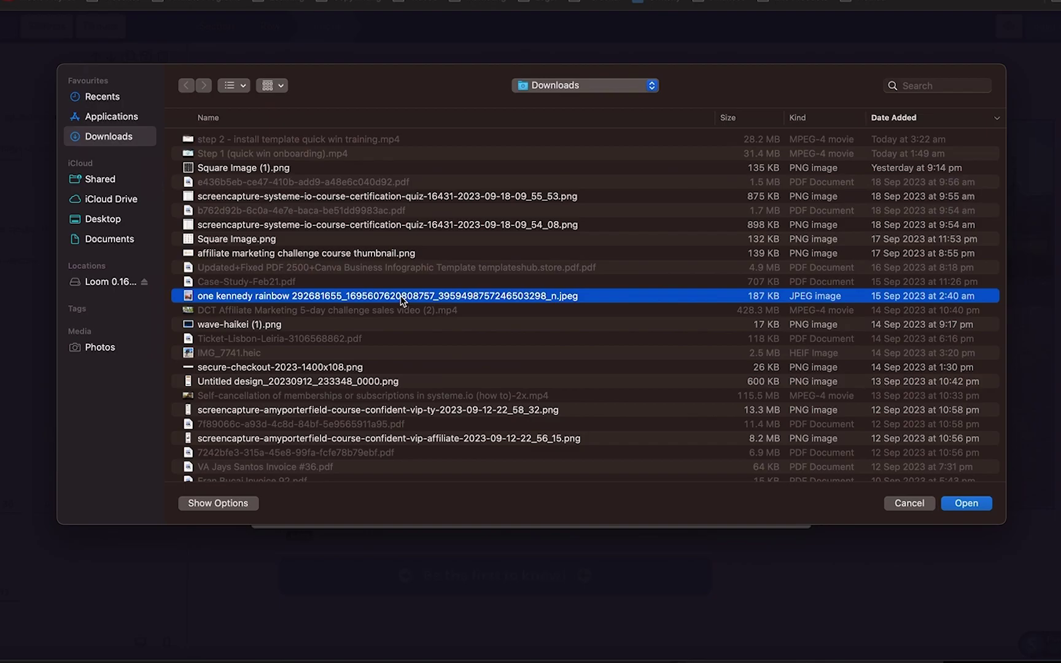
double_click(402, 299)
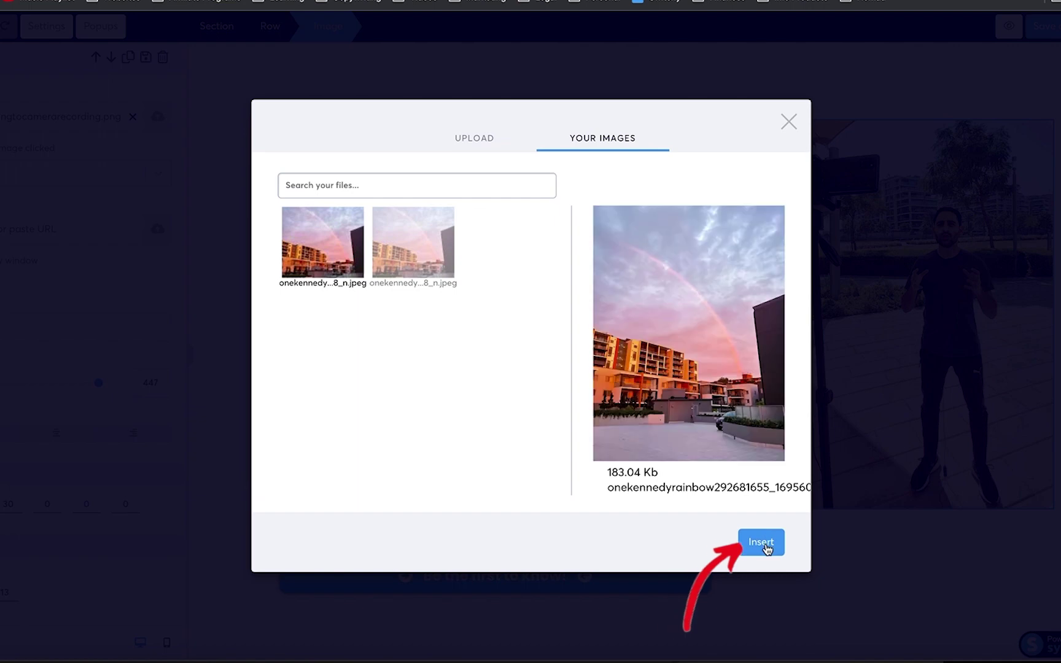
click(761, 542)
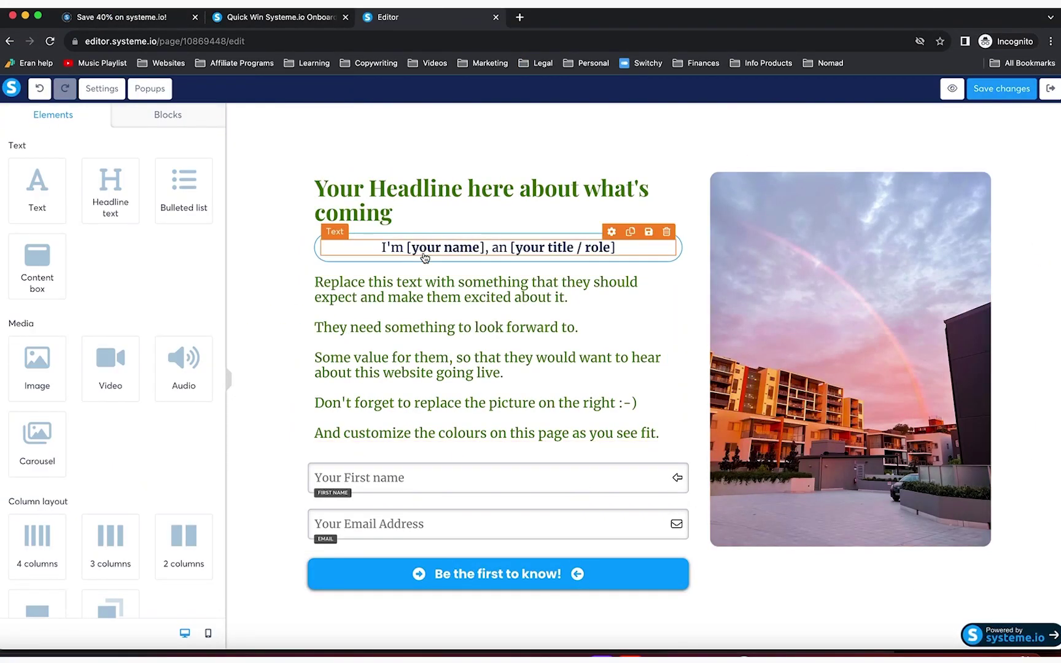
Fill the tagline with the designer's first name and the role 'Interior Designer', removing both placeholders
click(425, 258)
key(Right)
key(Right)
key(Right)
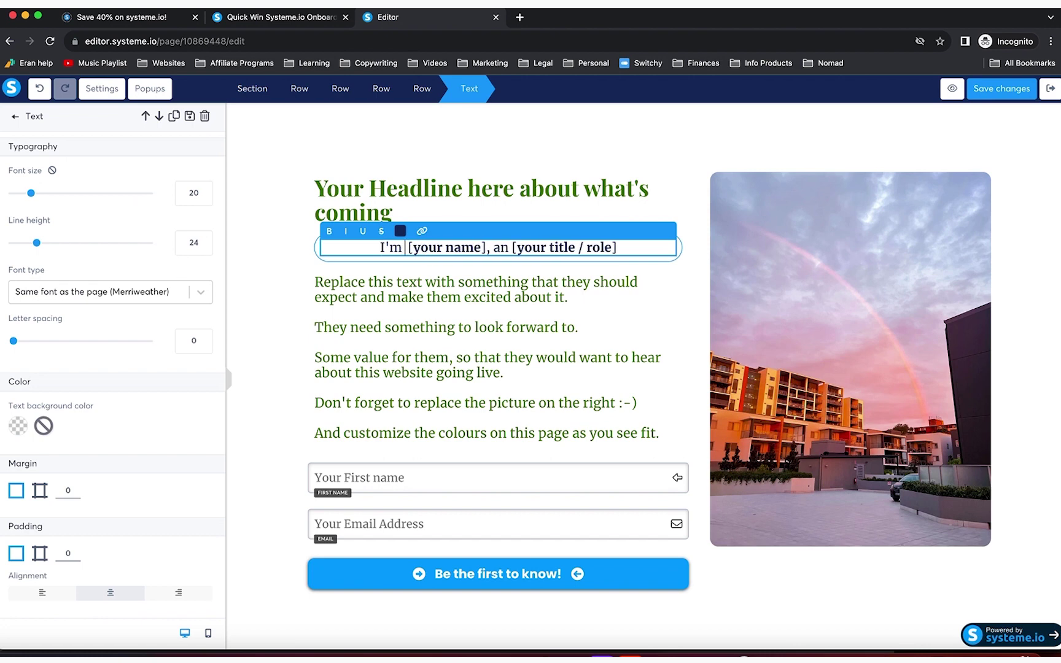
text(Claire)
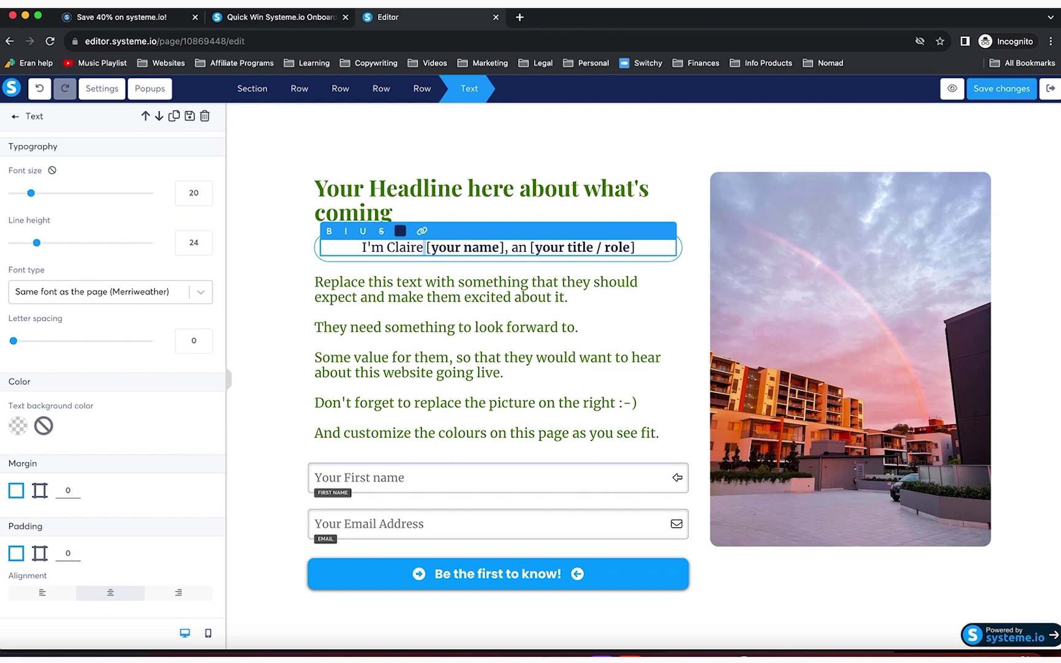
key(shift+Right)
key(shift+Right)
key(shift+Right)
key(shift+Right)
key(shift+Right)
key(shift+Right)
key(shift+Right)
key(shift+Right)
key(shift+Right)
key(shift+Right)
key(shift+Right)
key(shift+Right)
key(BackSpace)
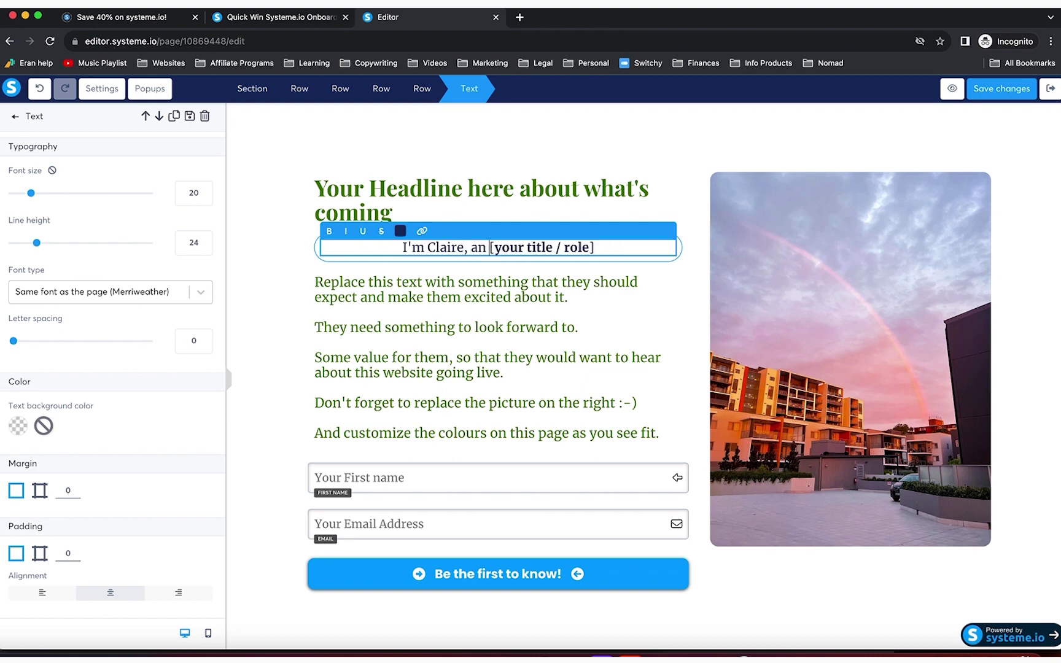
key(shift+End)
text(Interio)
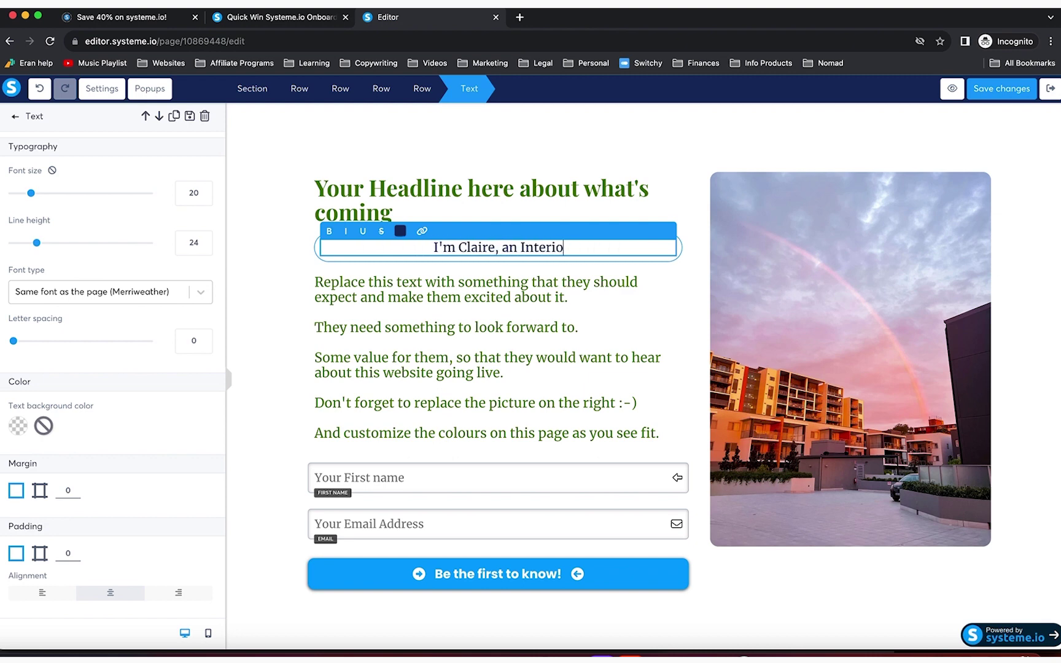
text(r Designer)
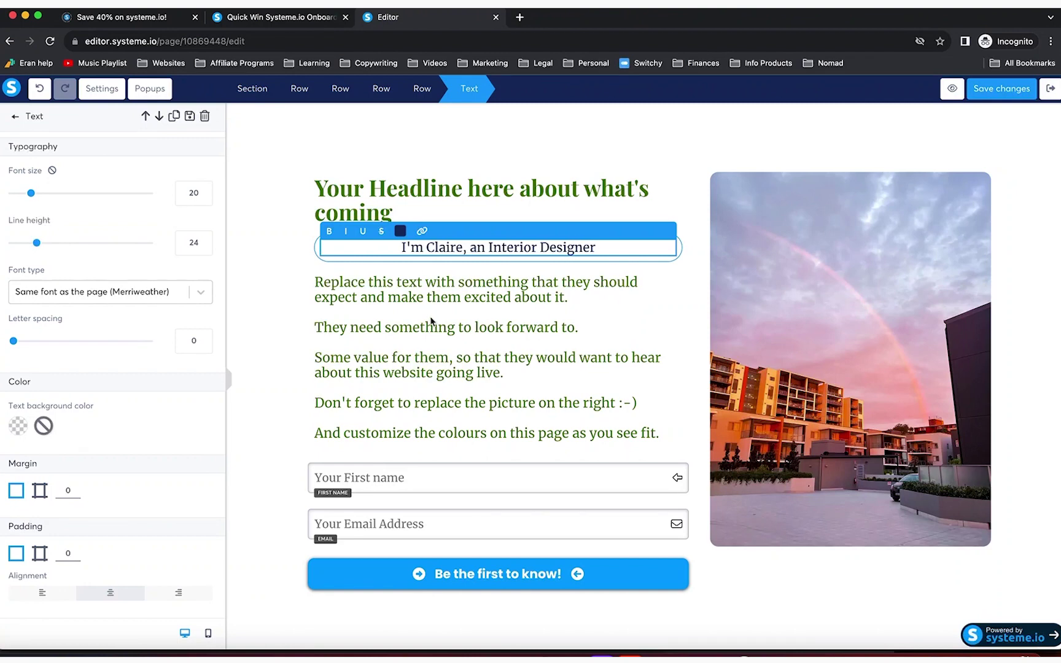
click(427, 194)
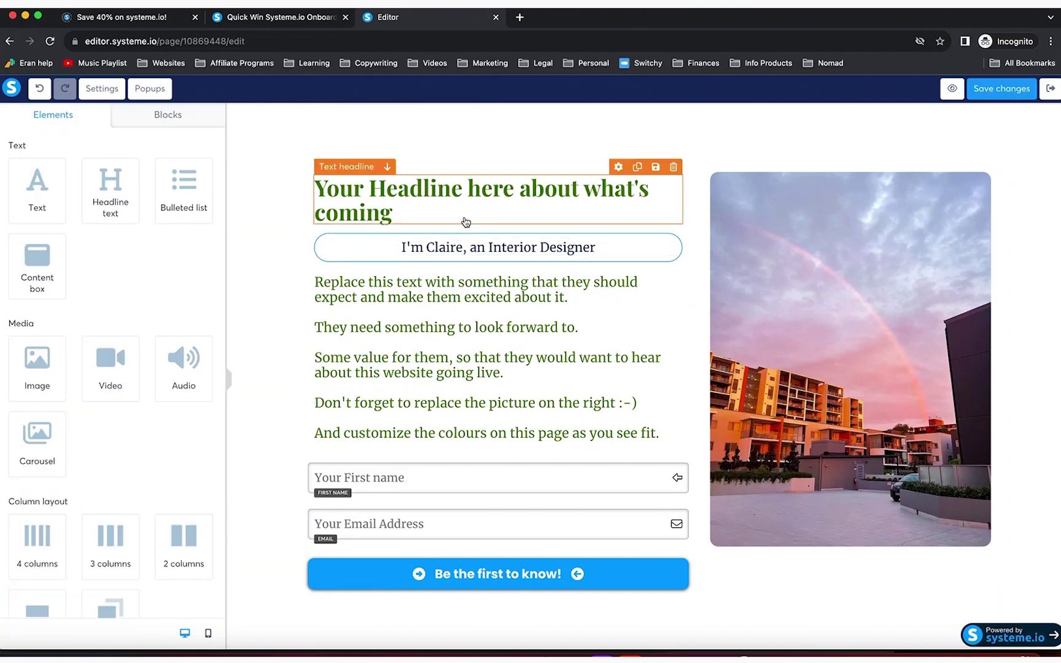
Replace the headline with 'Transform your home with a DIY Interior Designer skills and save 1000s of dollars hiring an expert'
triple_click(421, 210)
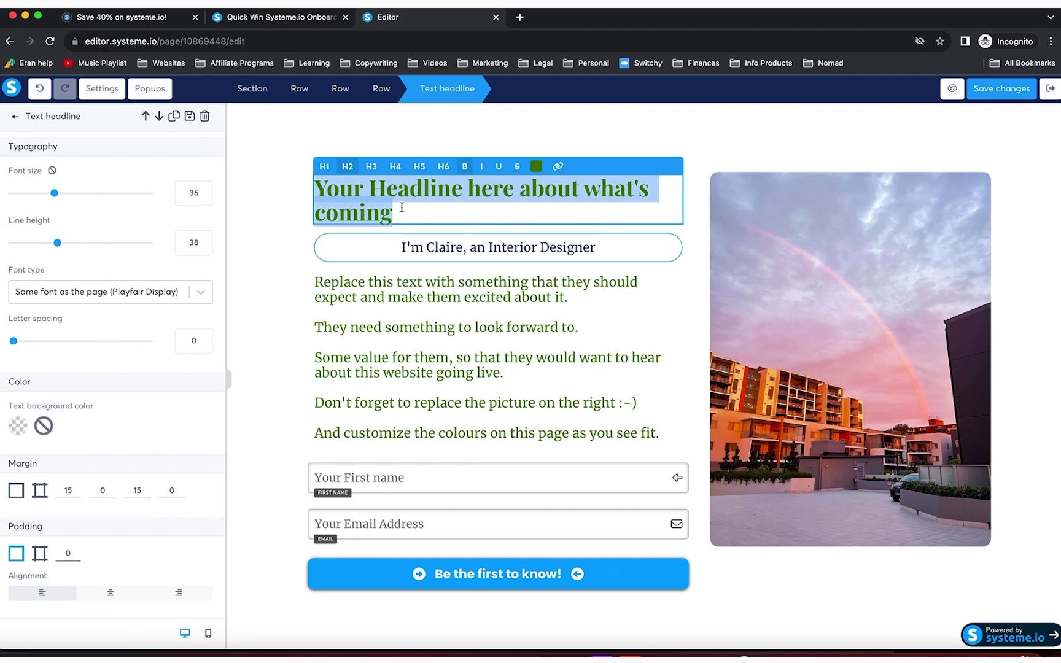
text(Transform your)
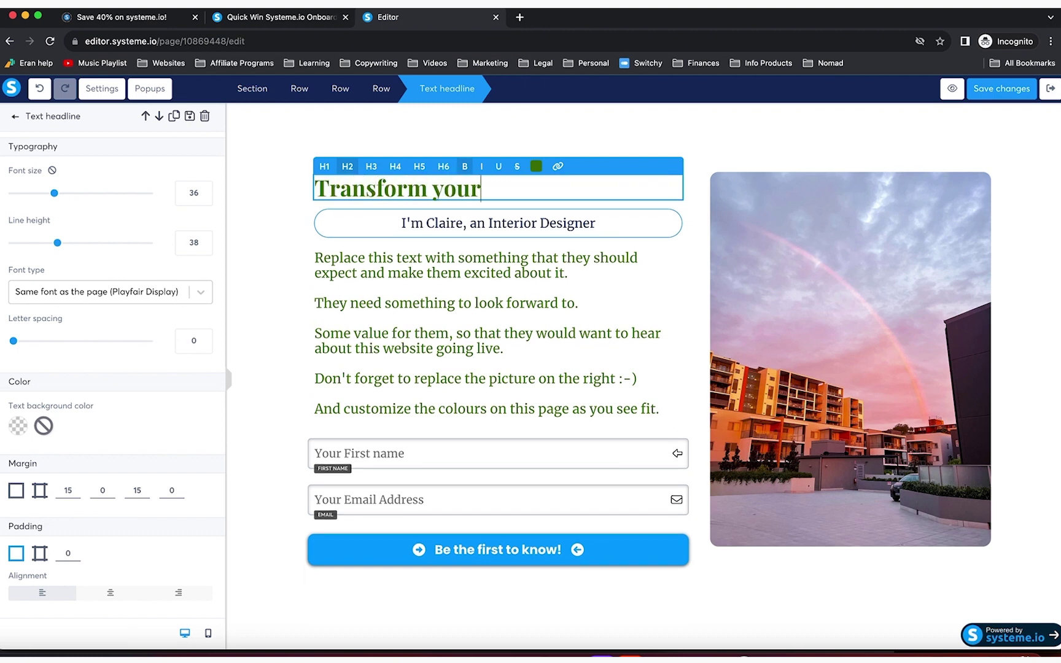
text( home with a DIY)
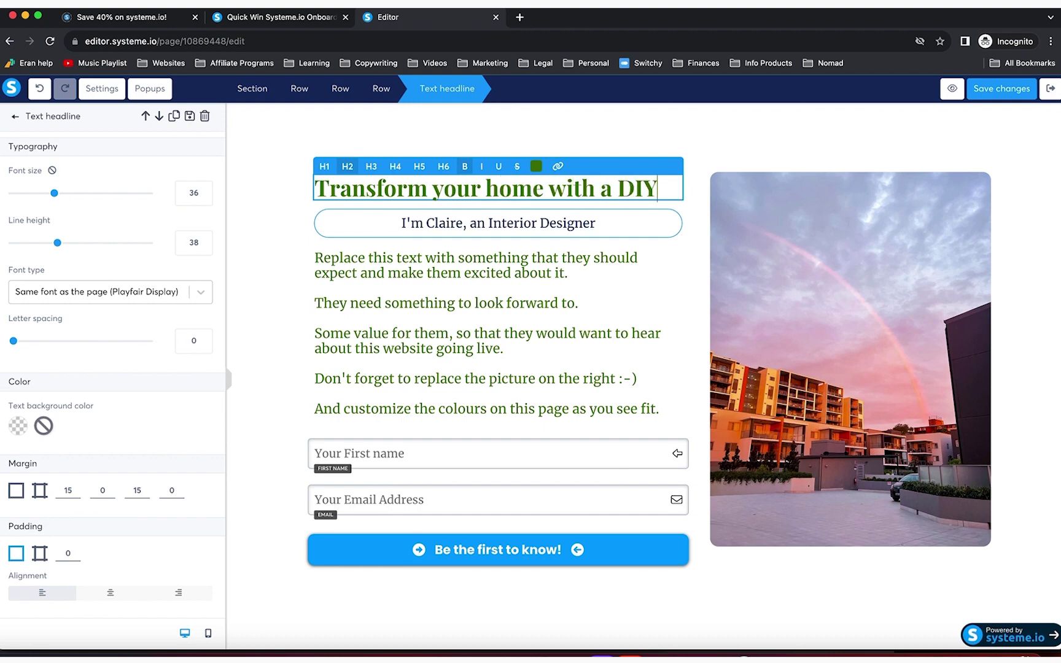
text( Interior c)
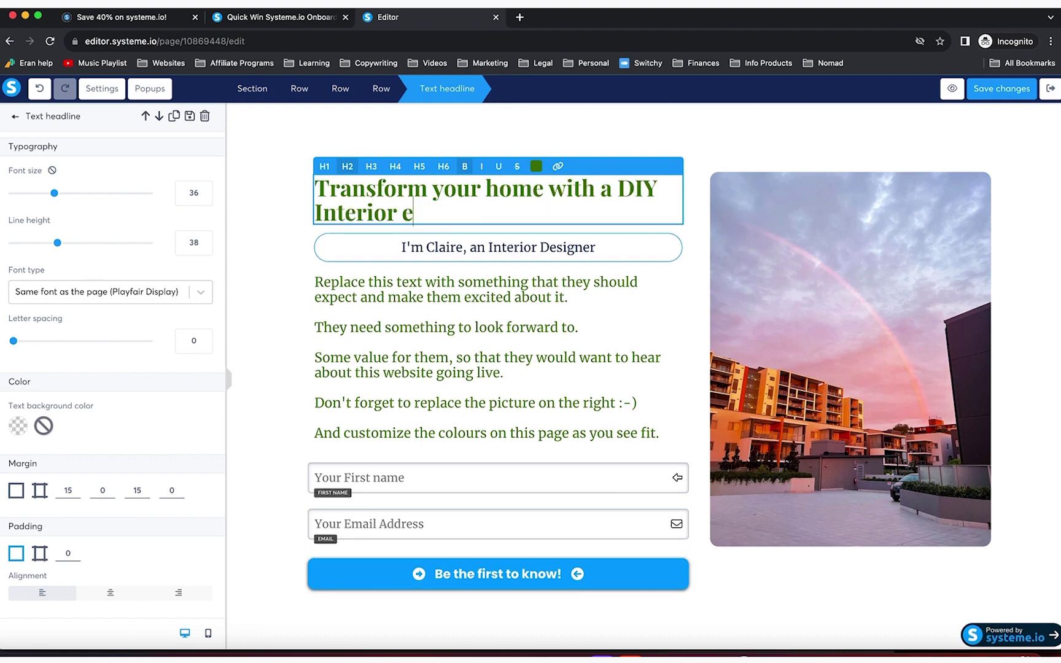
key(BackSpace)
text(Designer skills)
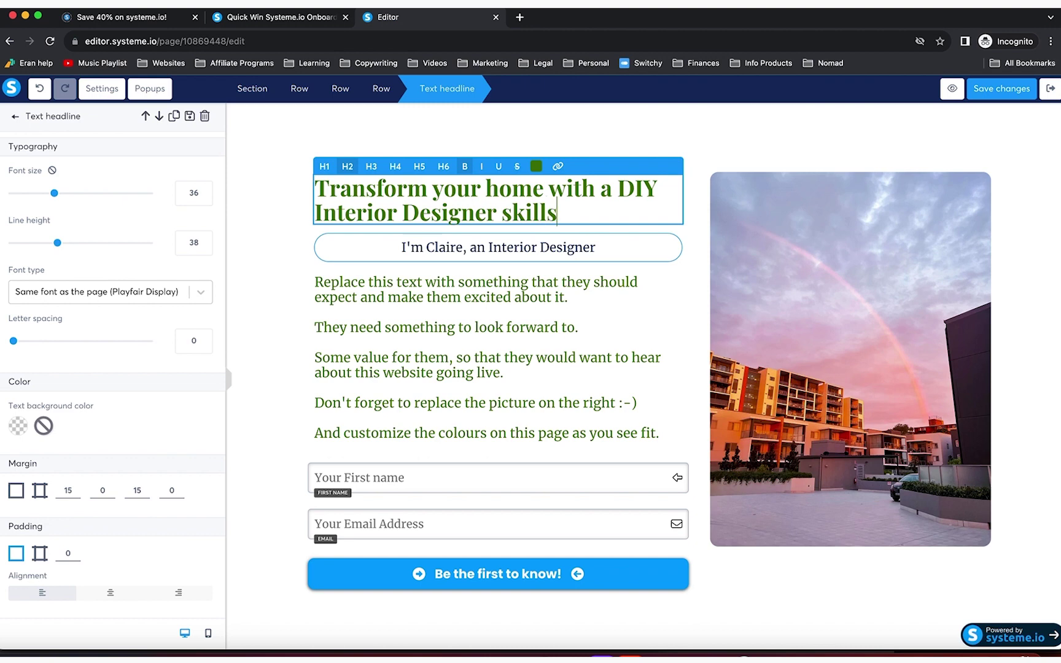
text( and save 1000s )
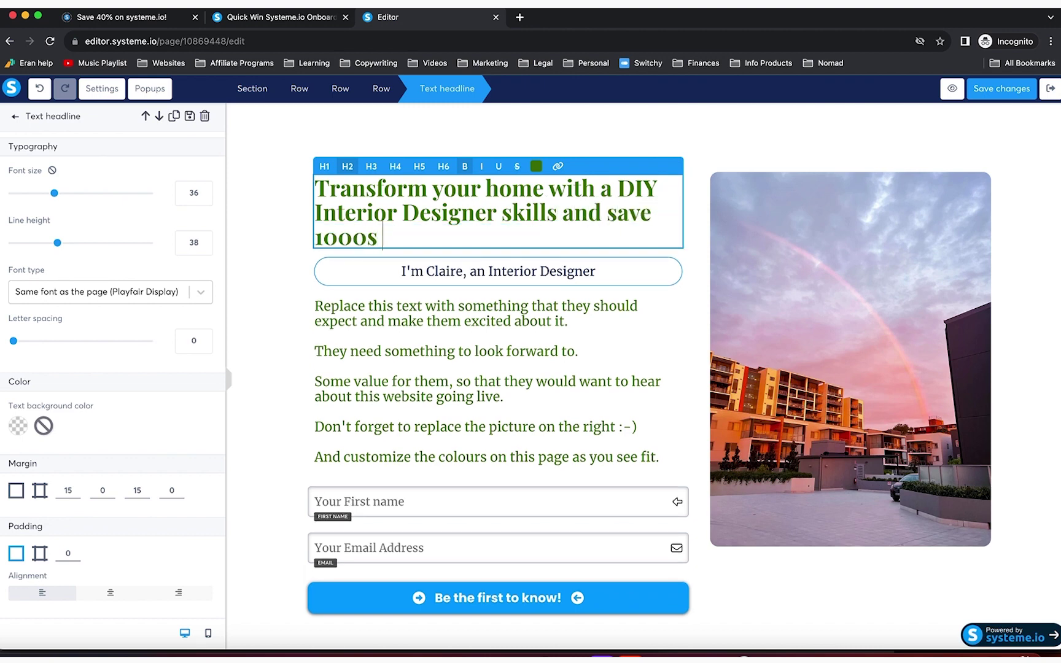
text(of dollars hirin)
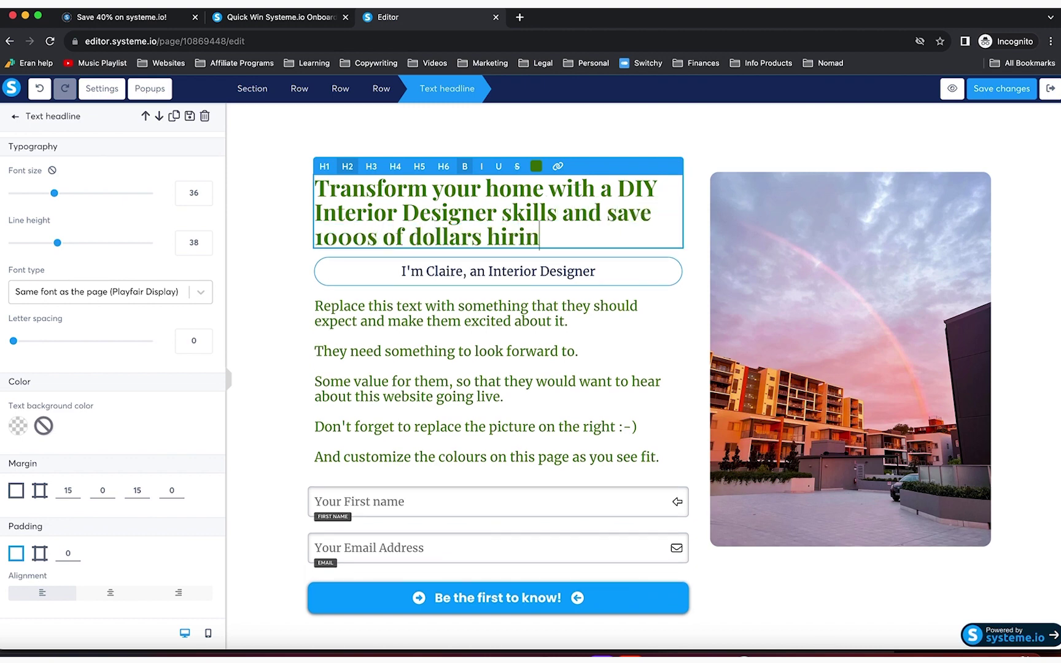
text(g an expert)
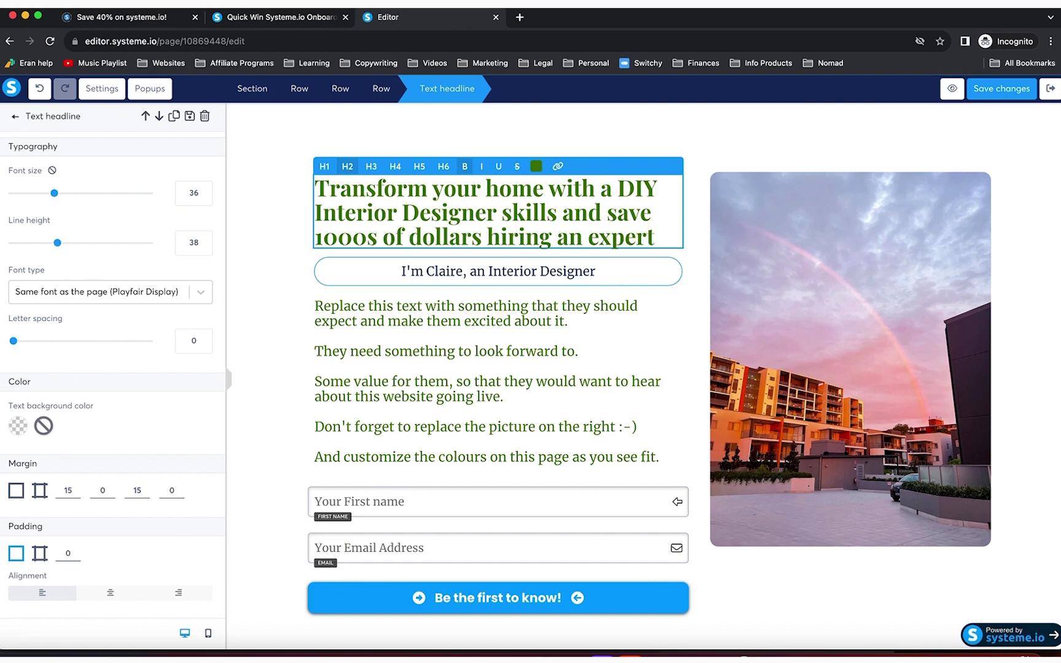
Replace the placeholder body text with paragraphs on 10 years of interior design and the upcoming home-transformation course
click(425, 334)
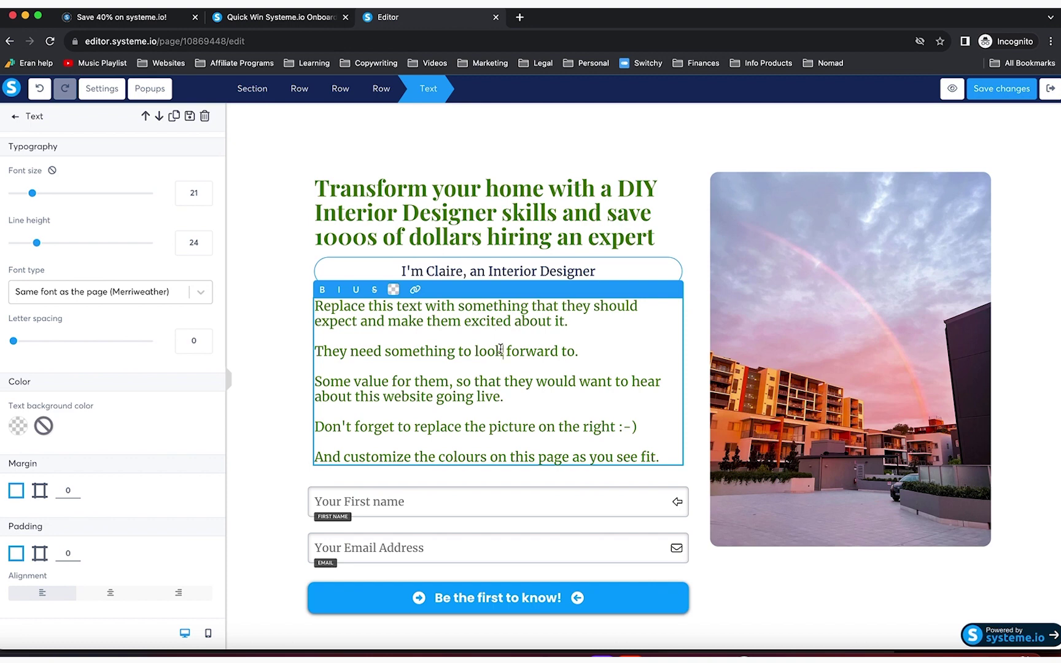
key(super+a)
text(As an interi)
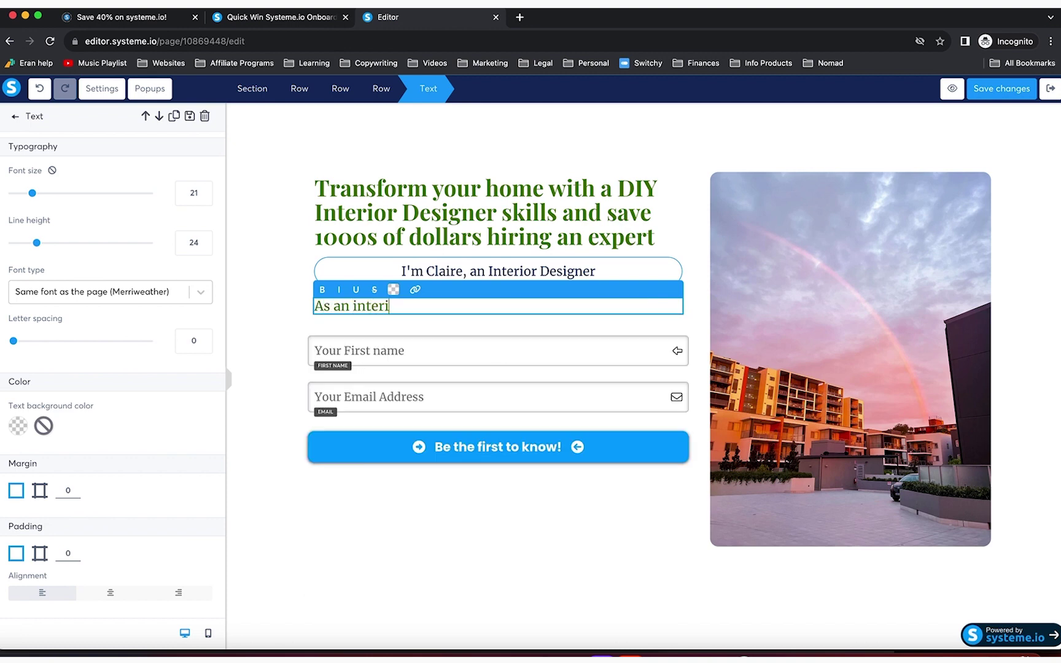
text(or designer of)
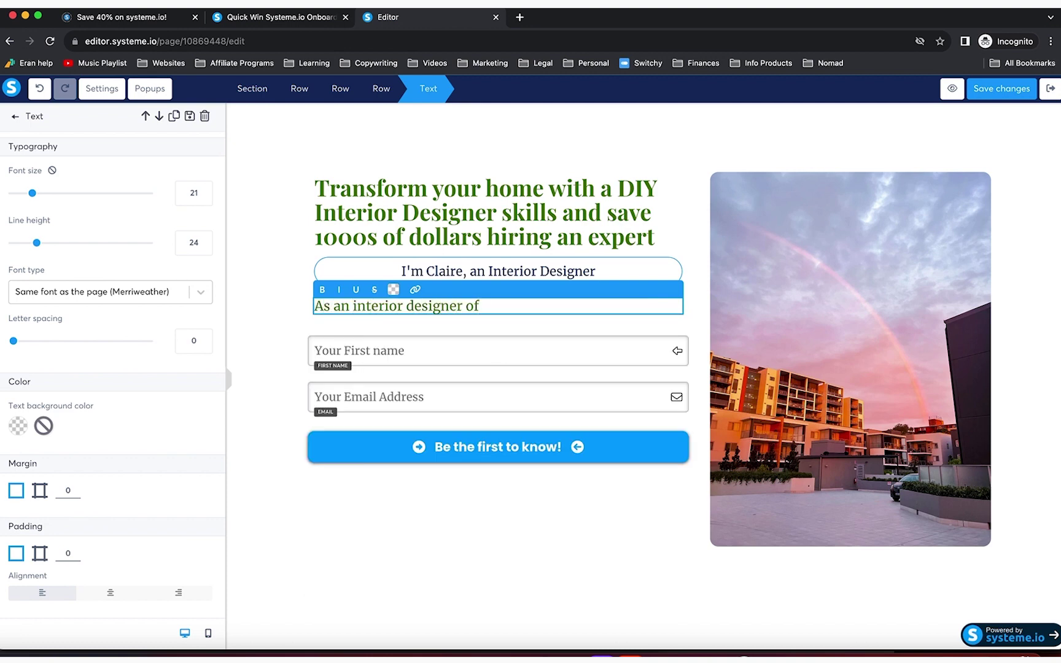
text( 10 years, I learned a thing of tw)
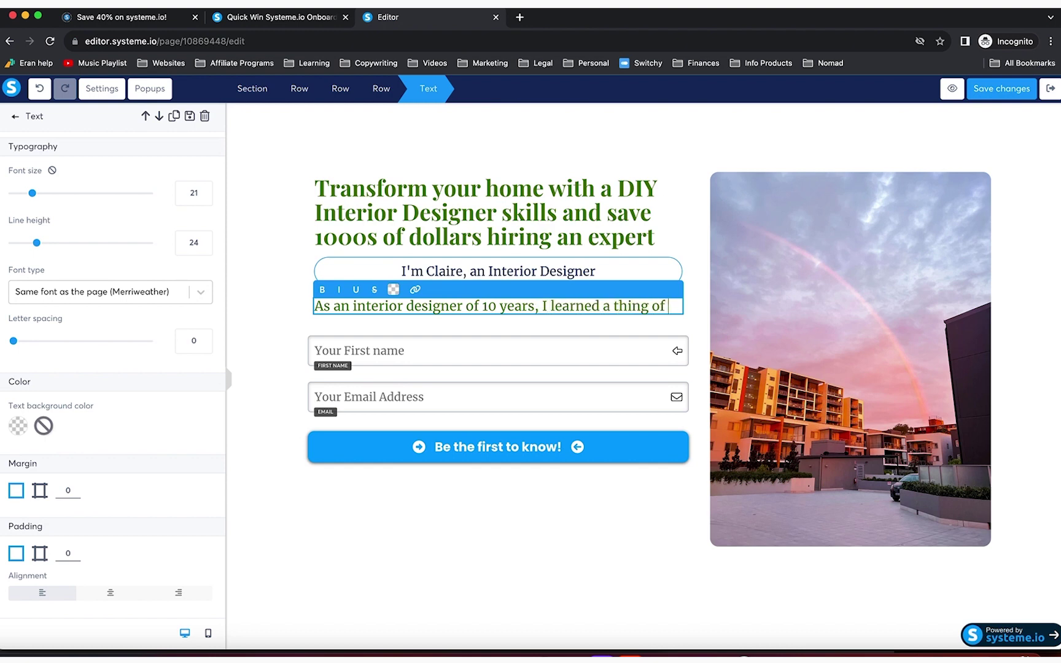
key(BackSpace)
key(BackSpace)
key(BackSpace)
key(BackSpace)
text(r two and I am )
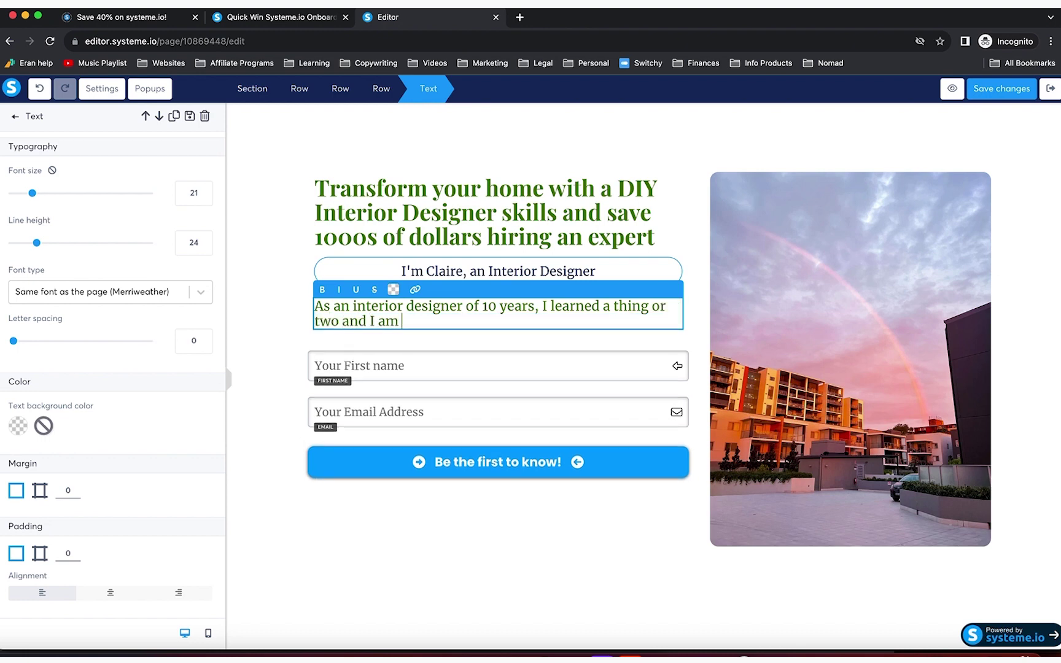
text(ready to share it with the world.)
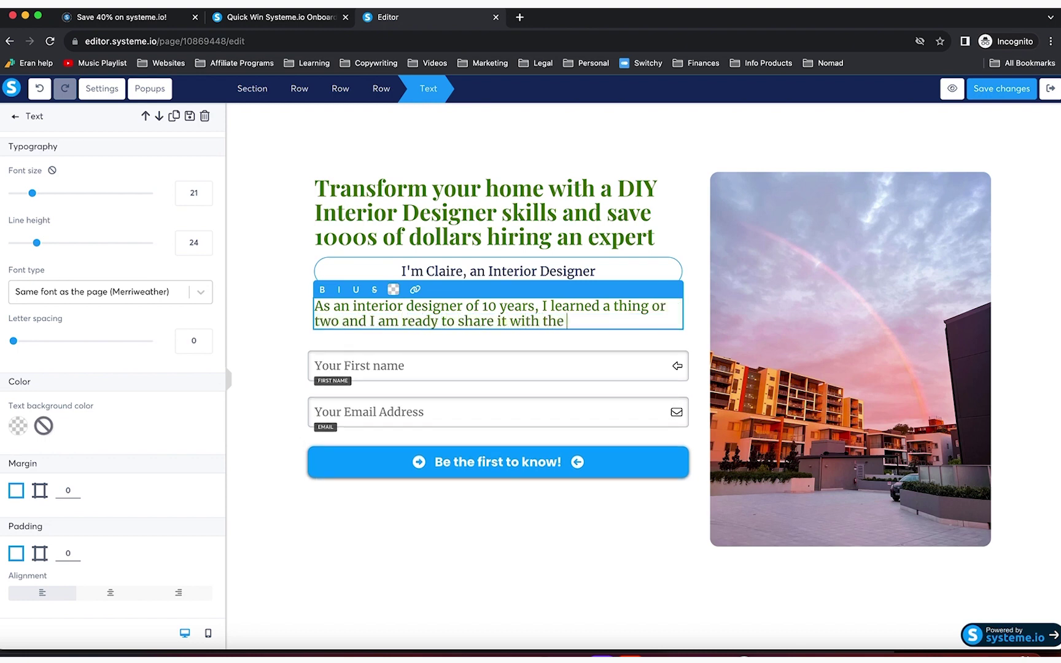
key(Return)
key(Return)
text(Get access)
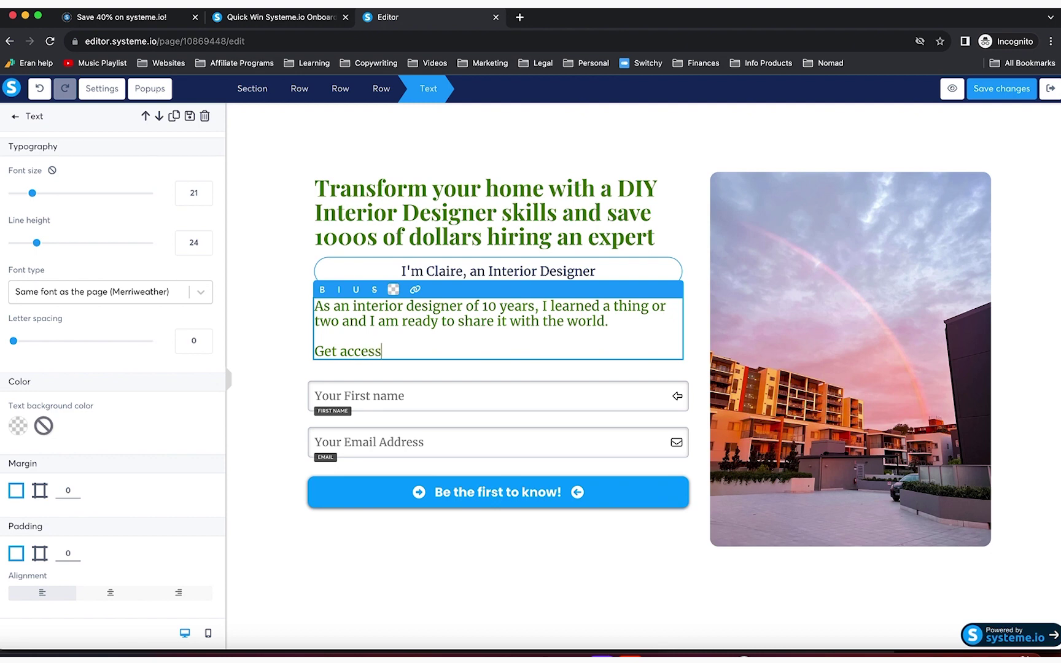
text( to my upcoming c)
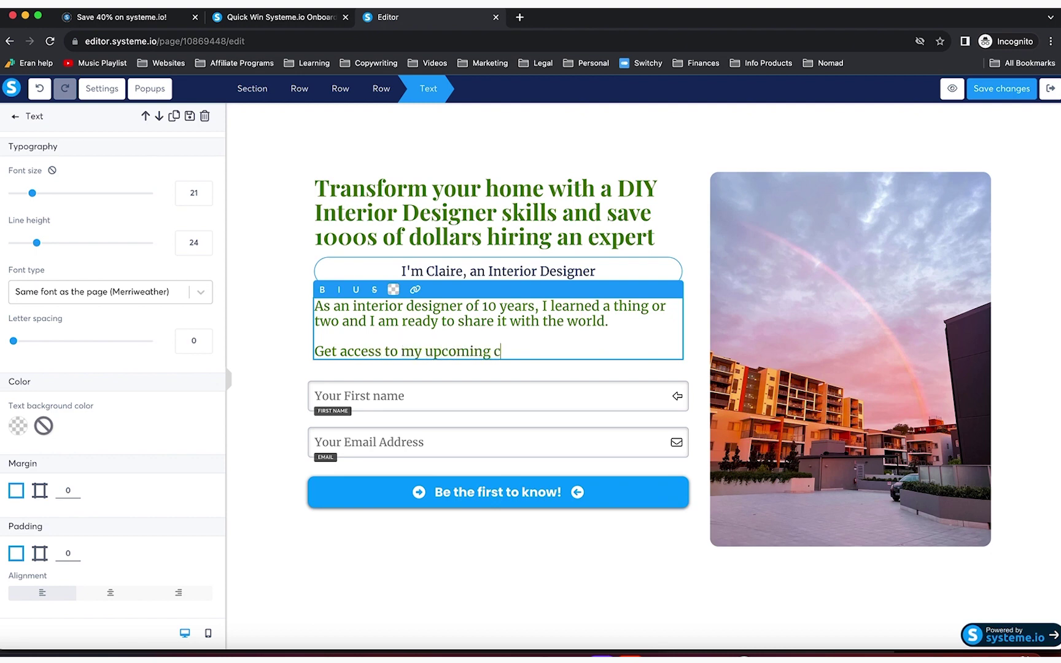
text(ourse on how to trans)
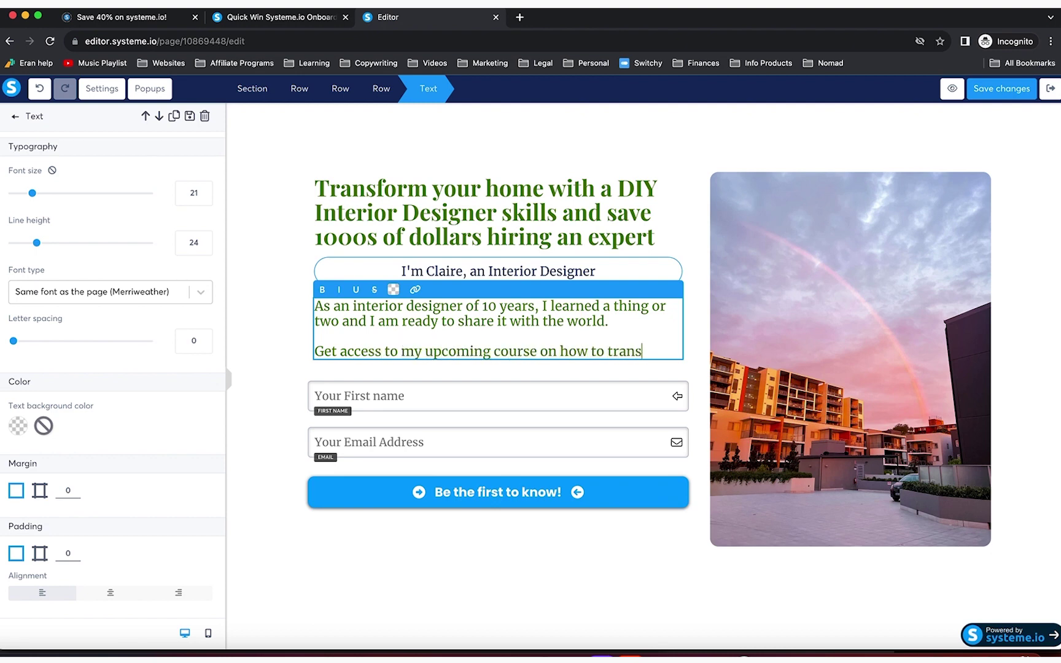
text(form your home an)
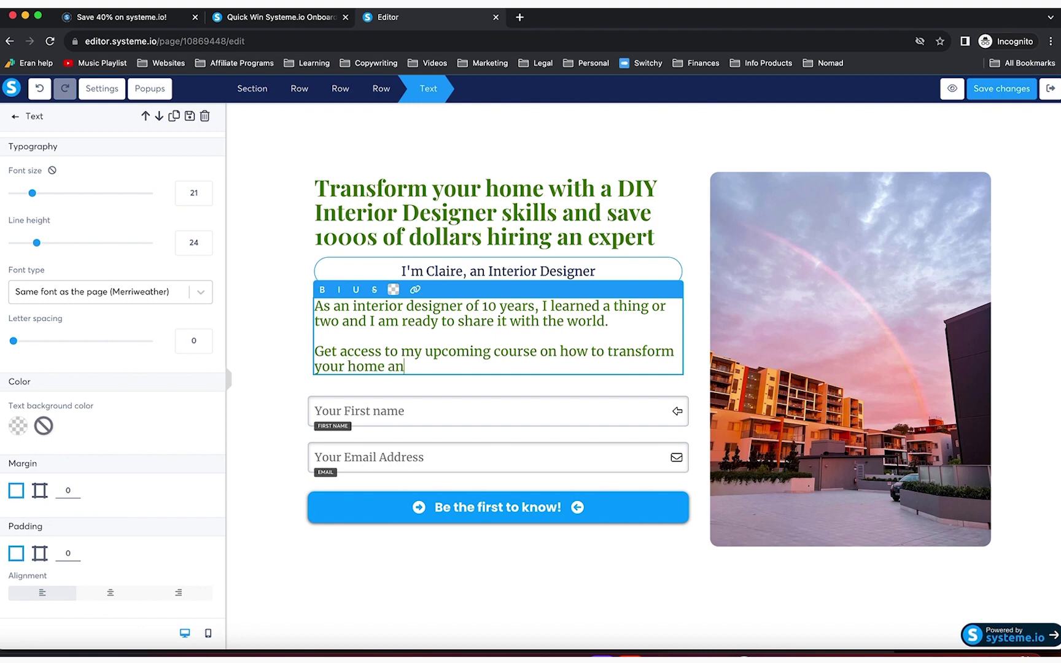
text(d save 1000s of d)
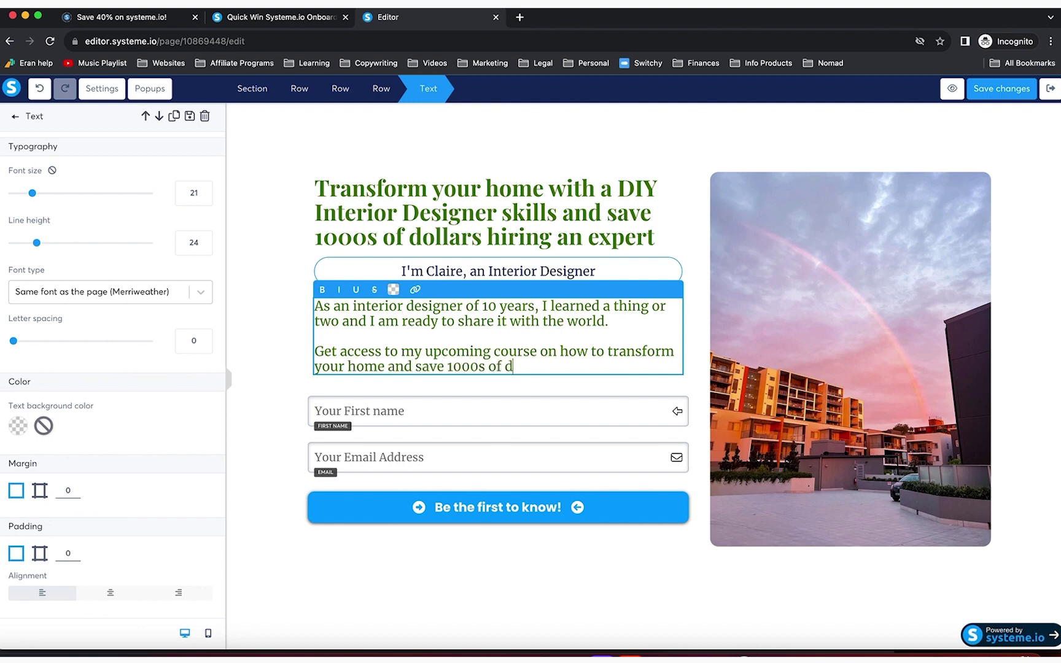
text(ollars in the process)
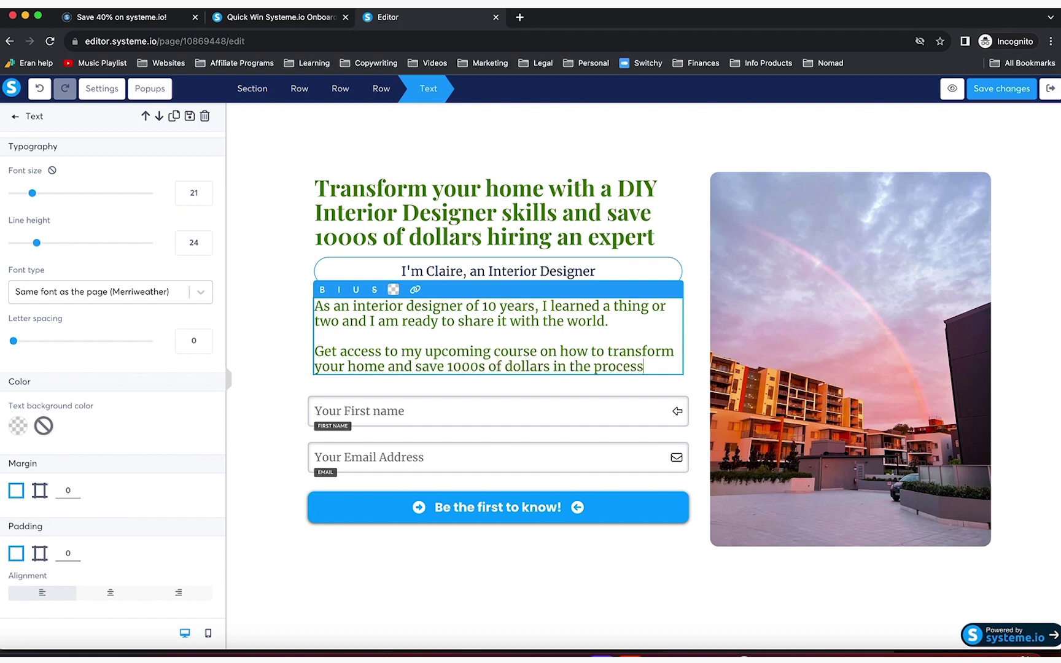
text(.)
Add a third paragraph saying the course is delivered live with a huge discount for the waitlist
key(Return)
key(Return)
text(This wo)
key(BackSpace)
key(BackSpace)
key(BackSpace)
text(co)
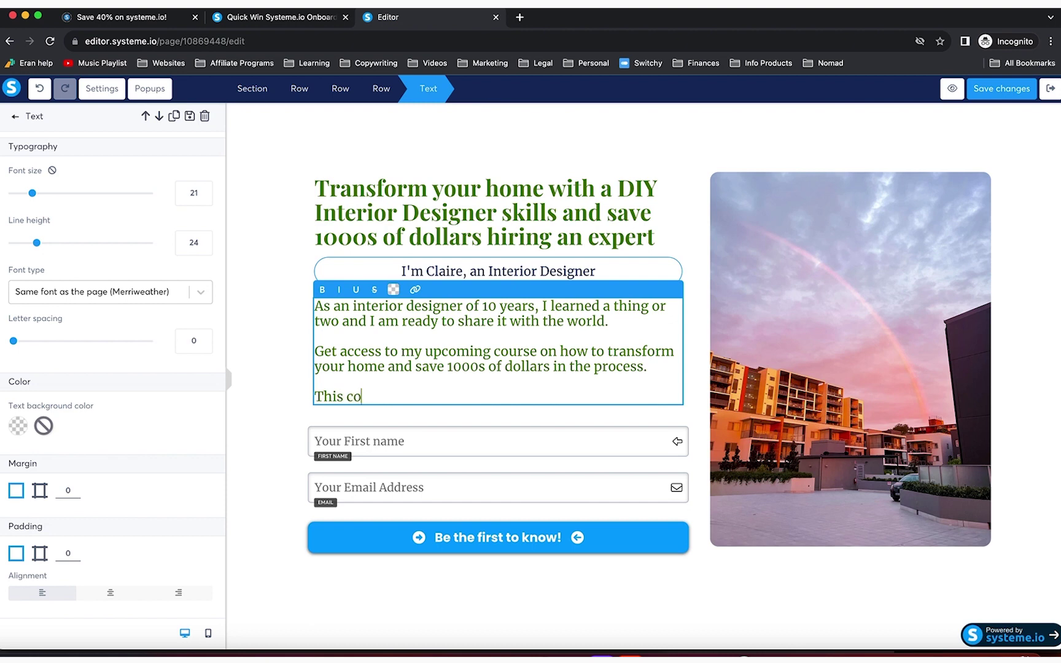
text(urse will be deliver)
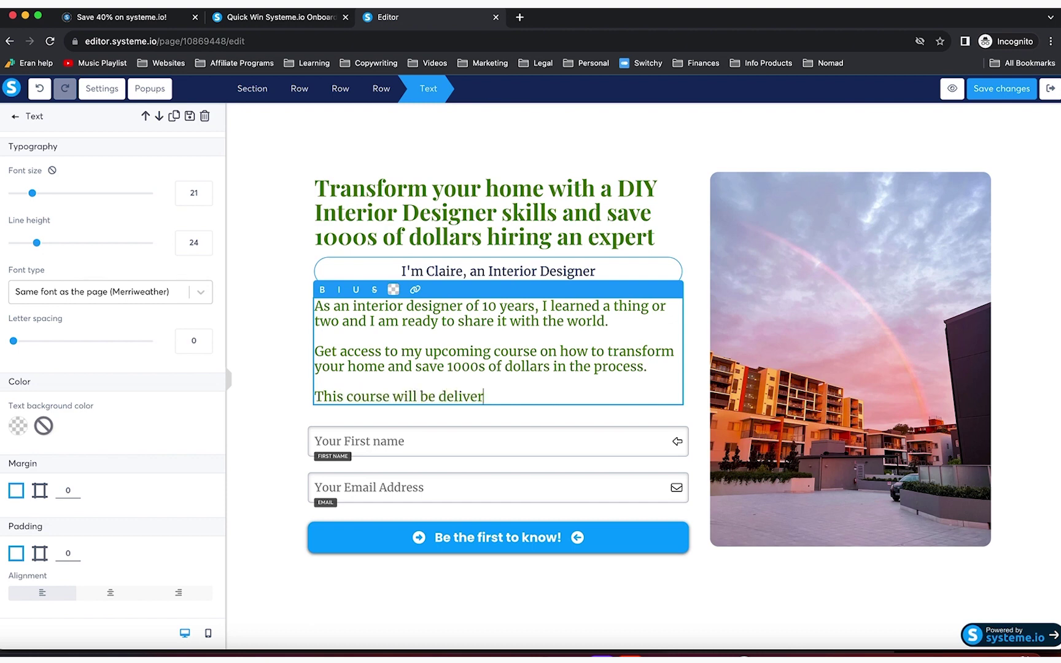
text(ed live and the first peopl)
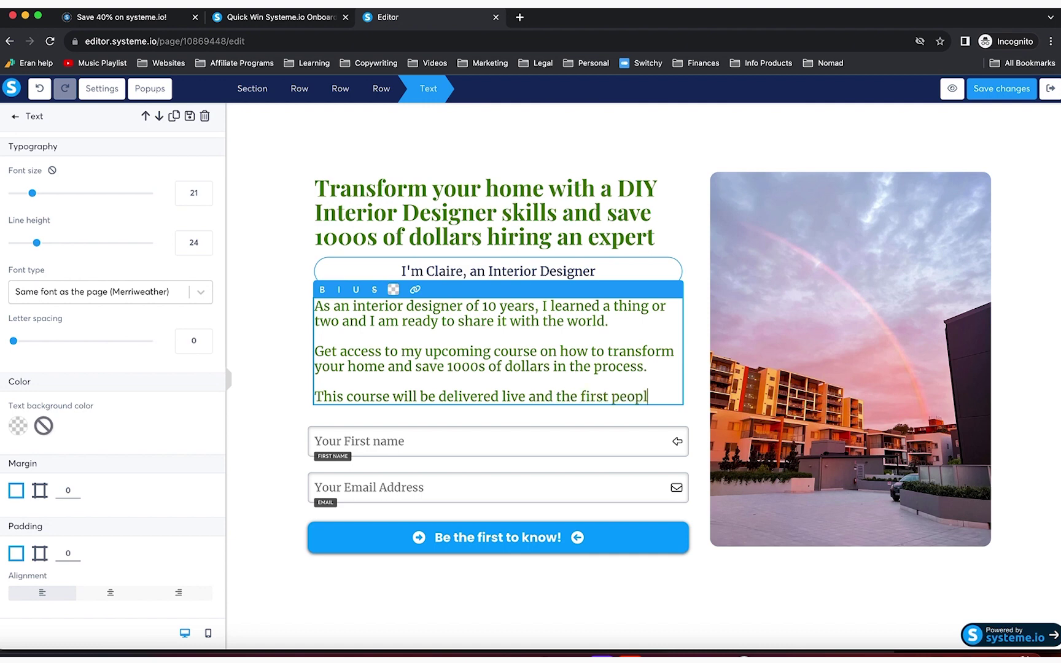
text(e taking it will be a )
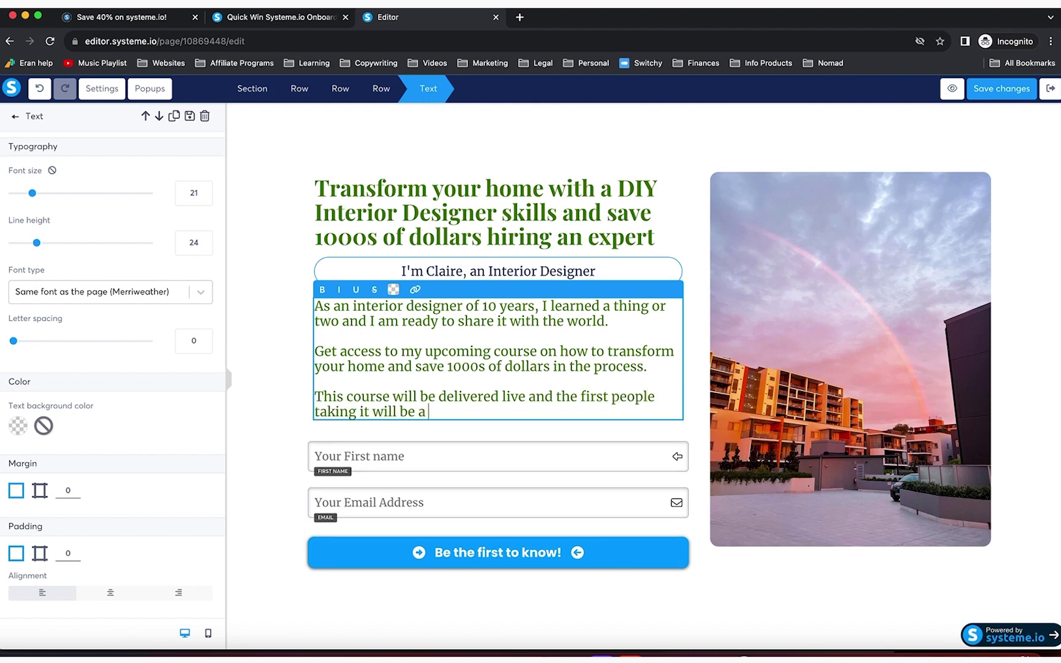
text(huge discount)
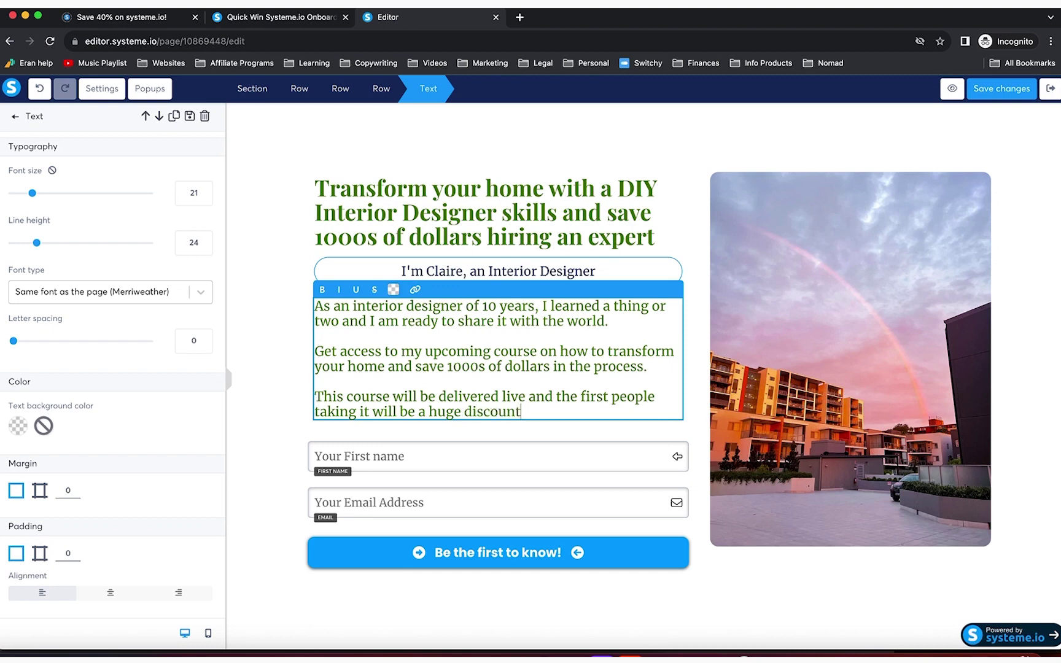
text( and this will only b)
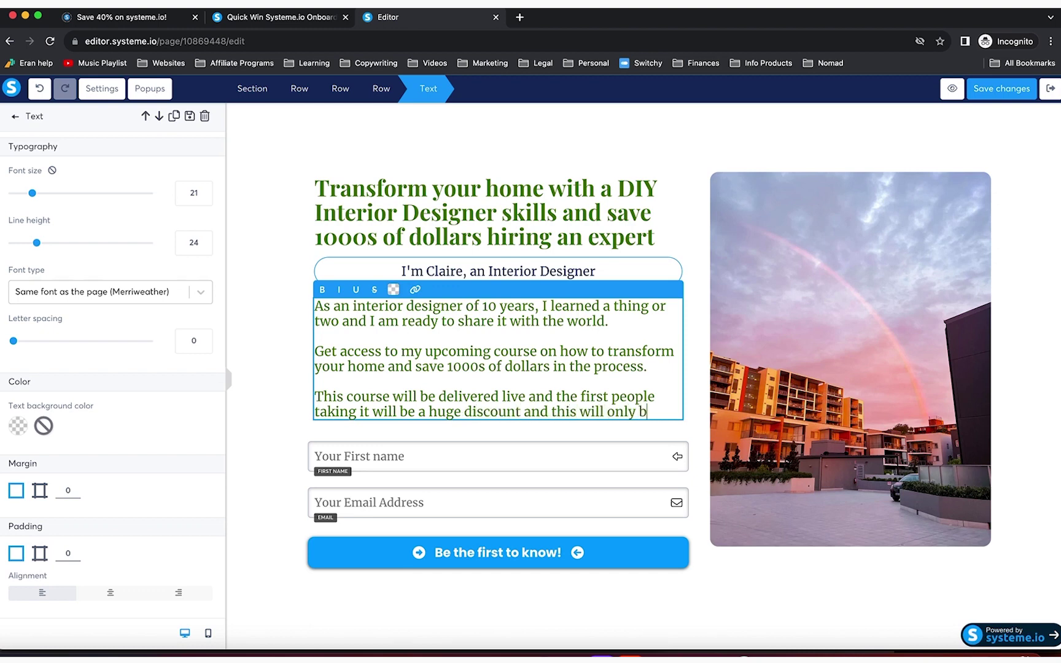
text(e offered to t)
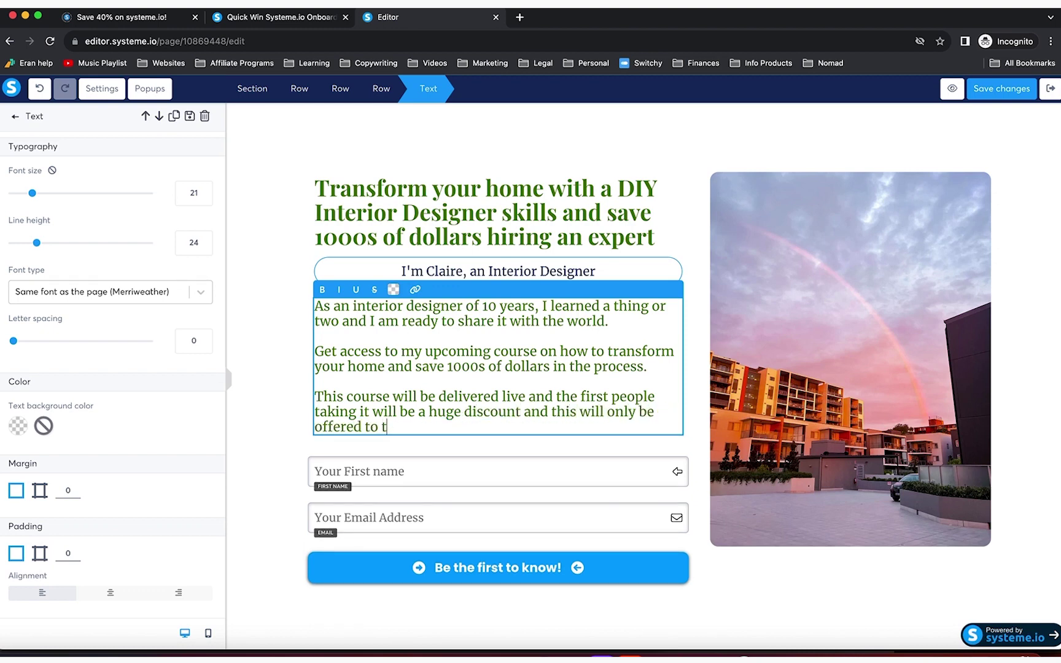
text(hose on the waitlist.)
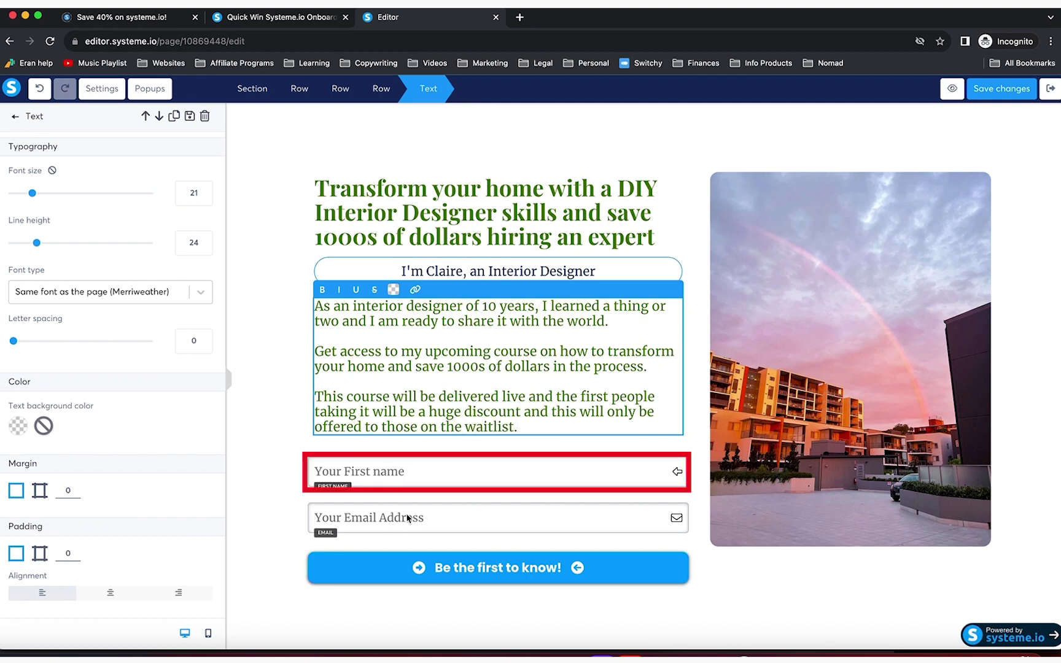
Close body-text editing and save the page changes
click(535, 572)
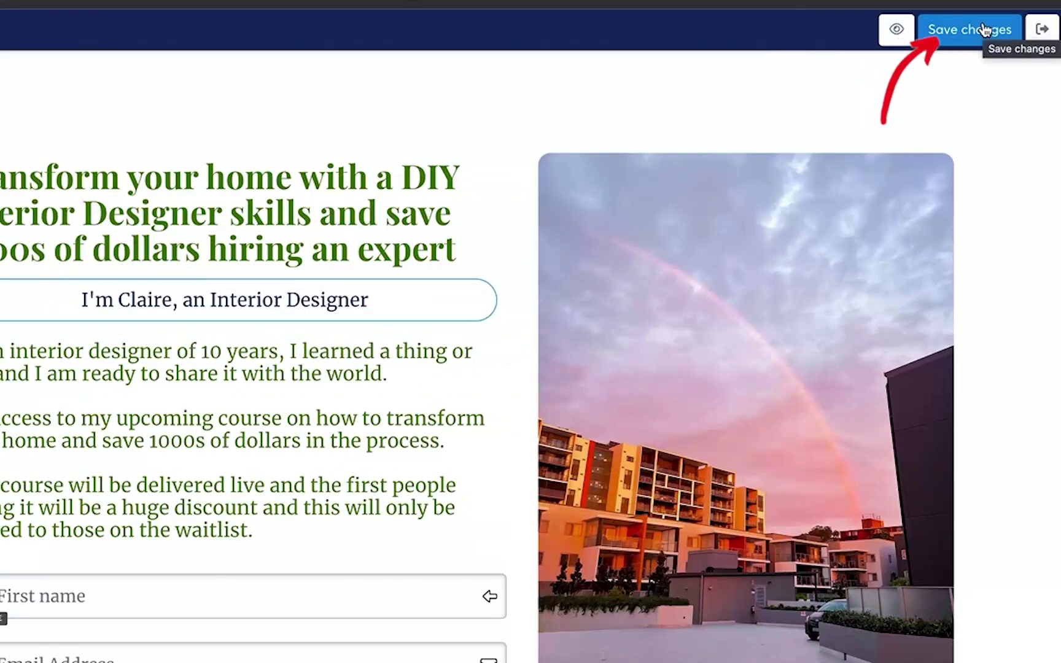
click(982, 28)
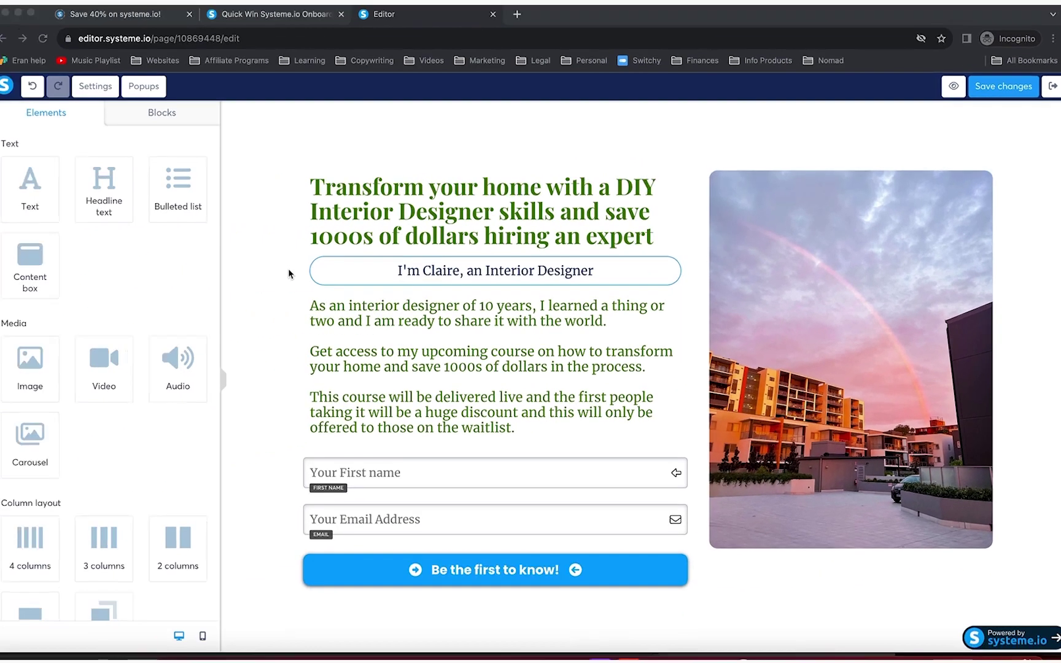